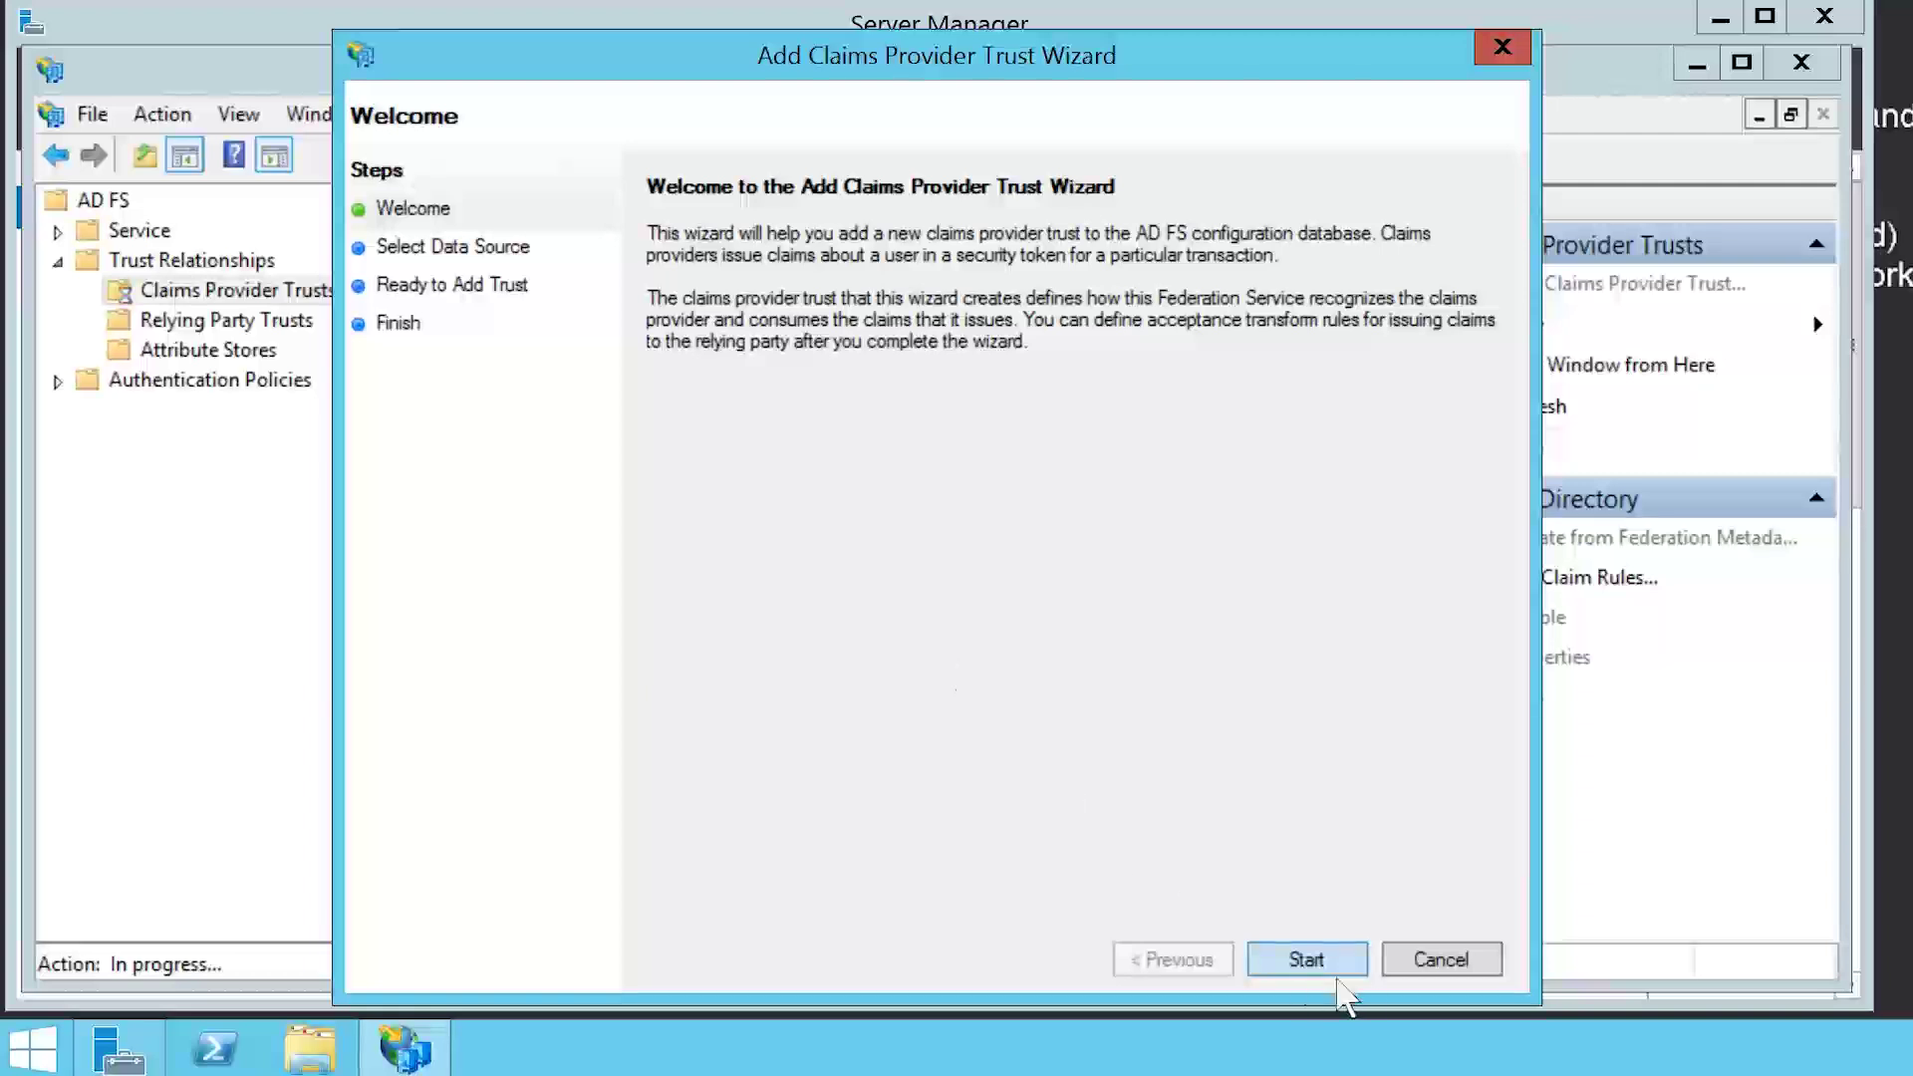
- Start the claims provider trust and import its data online from the federation metadata address ITADFS2012R2.ITFreeTraining.local
{"action": "left_click", "coordinate": [1361, 973]}
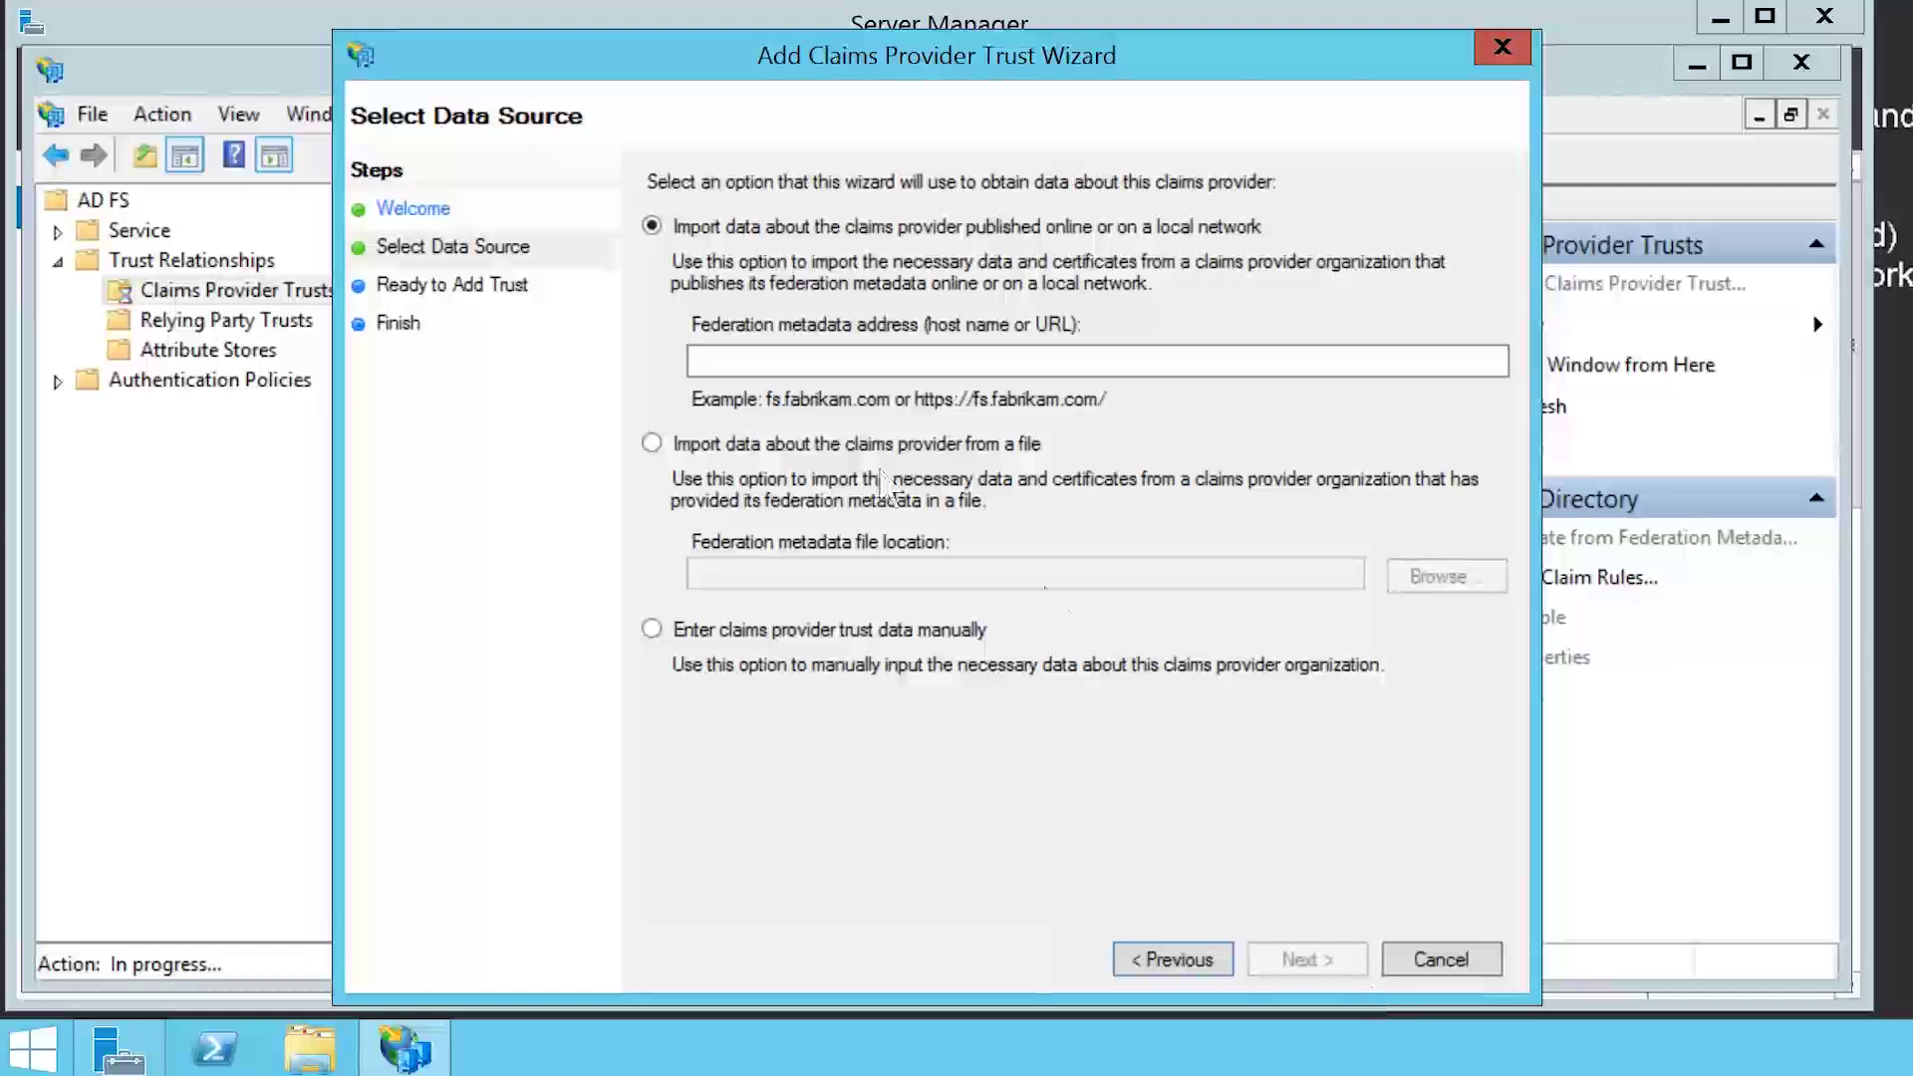
{"action": "left_click", "coordinate": [747, 367]}
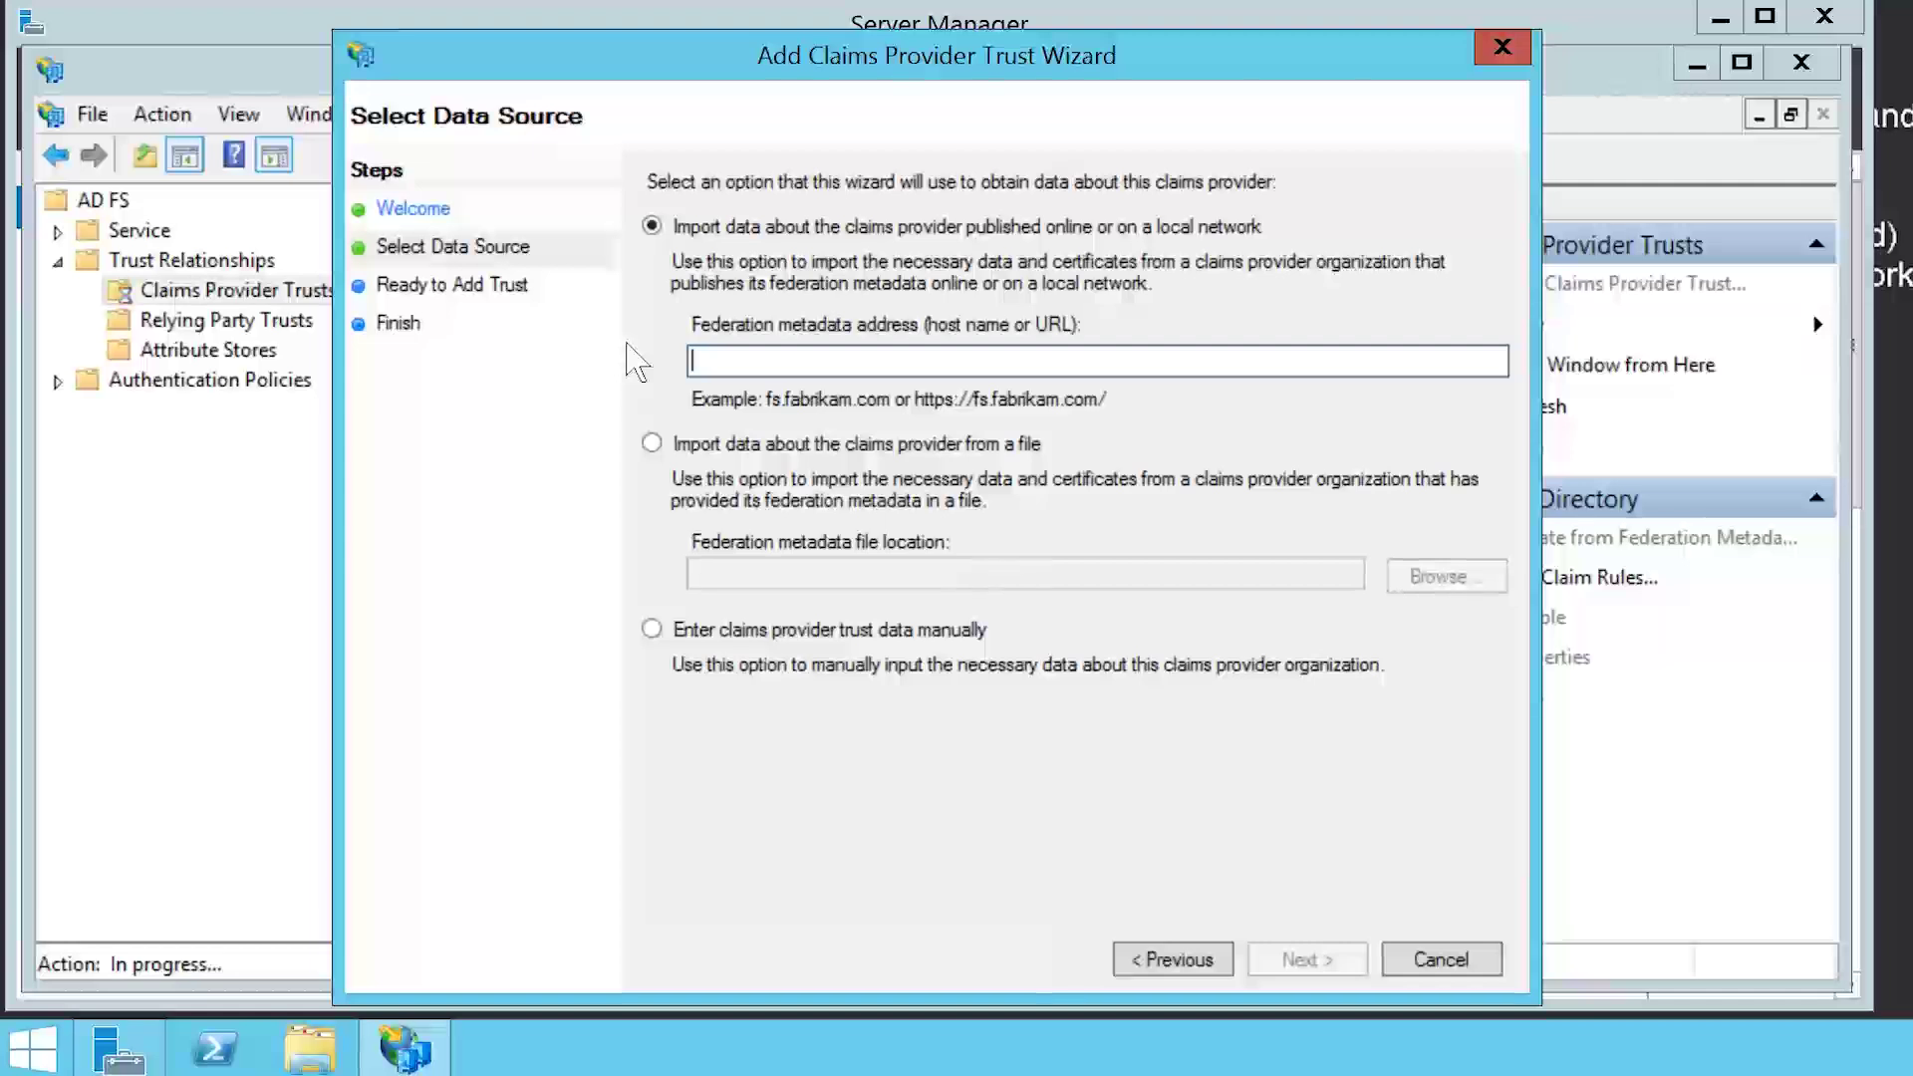
{"action": "type", "text": "ITADFS2012R2.ITFreeTraining.local"}
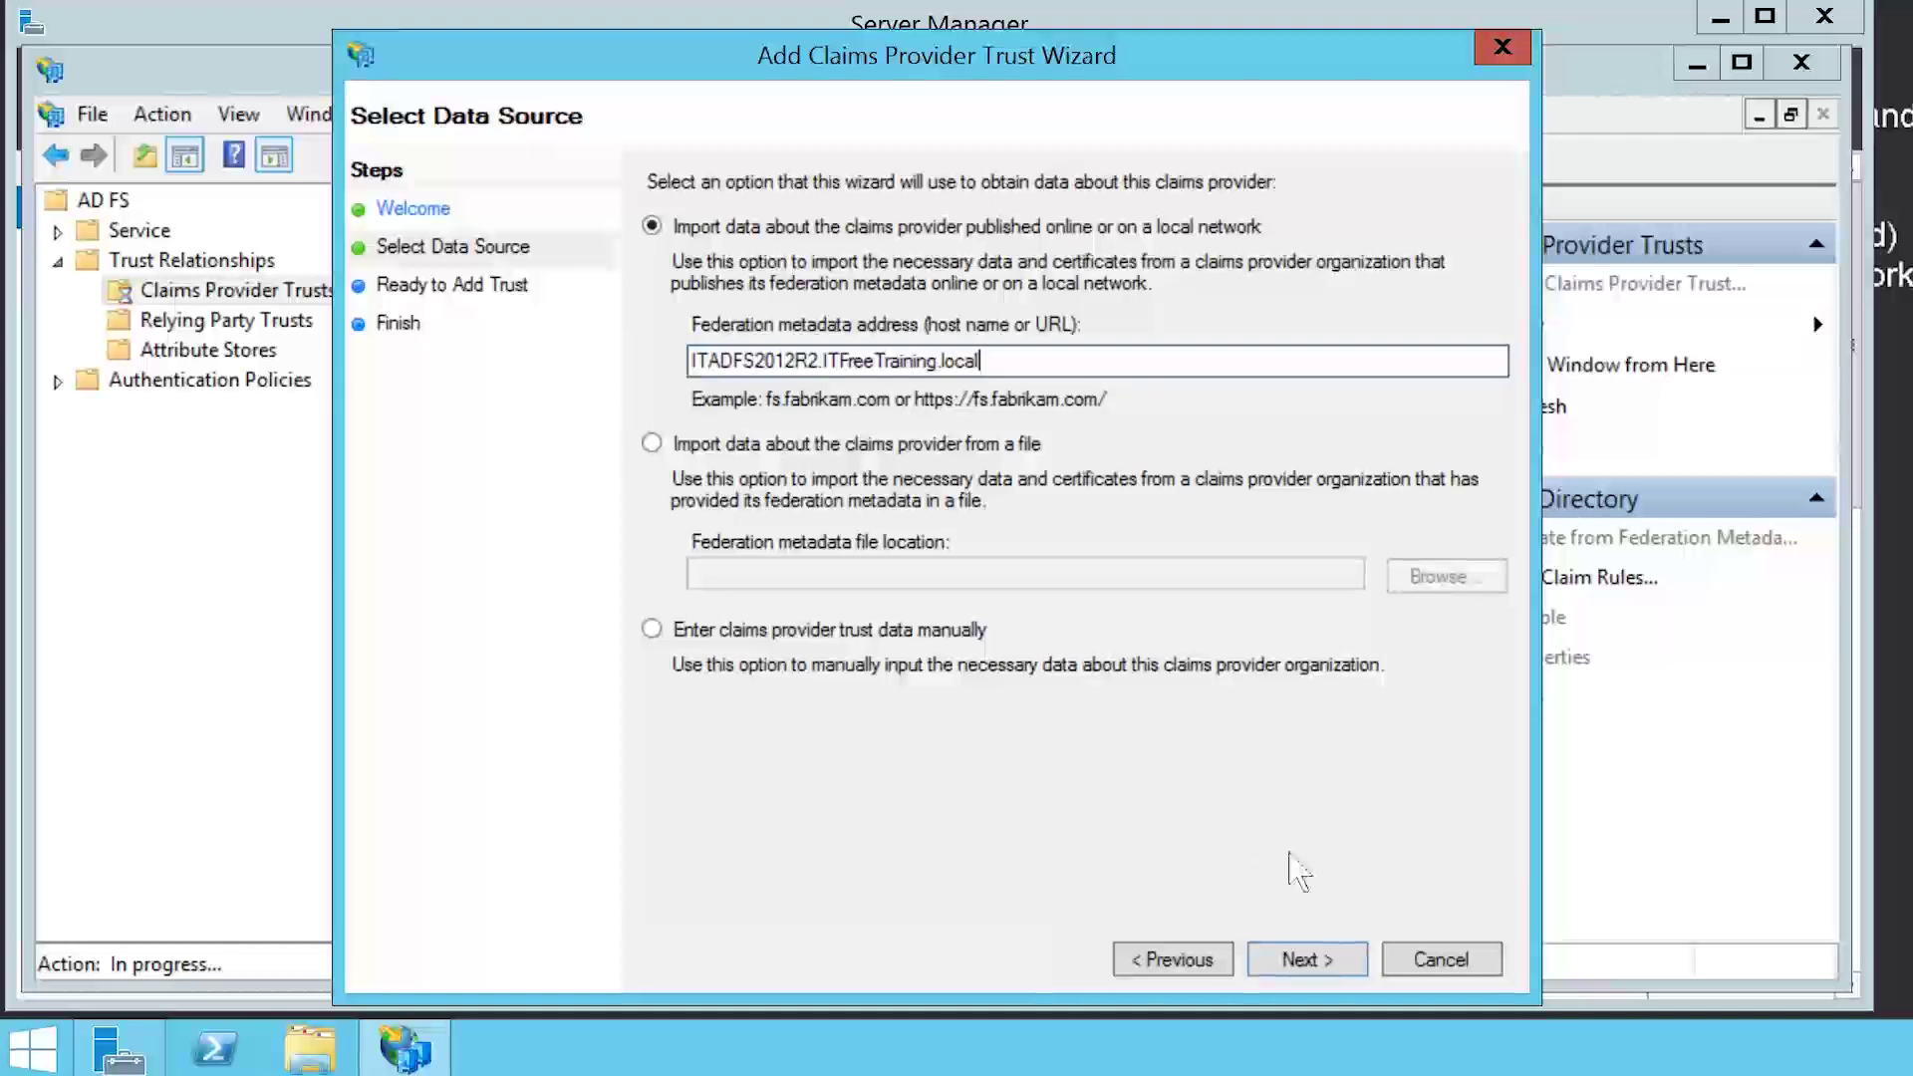
{"action": "left_click", "coordinate": [1363, 961]}
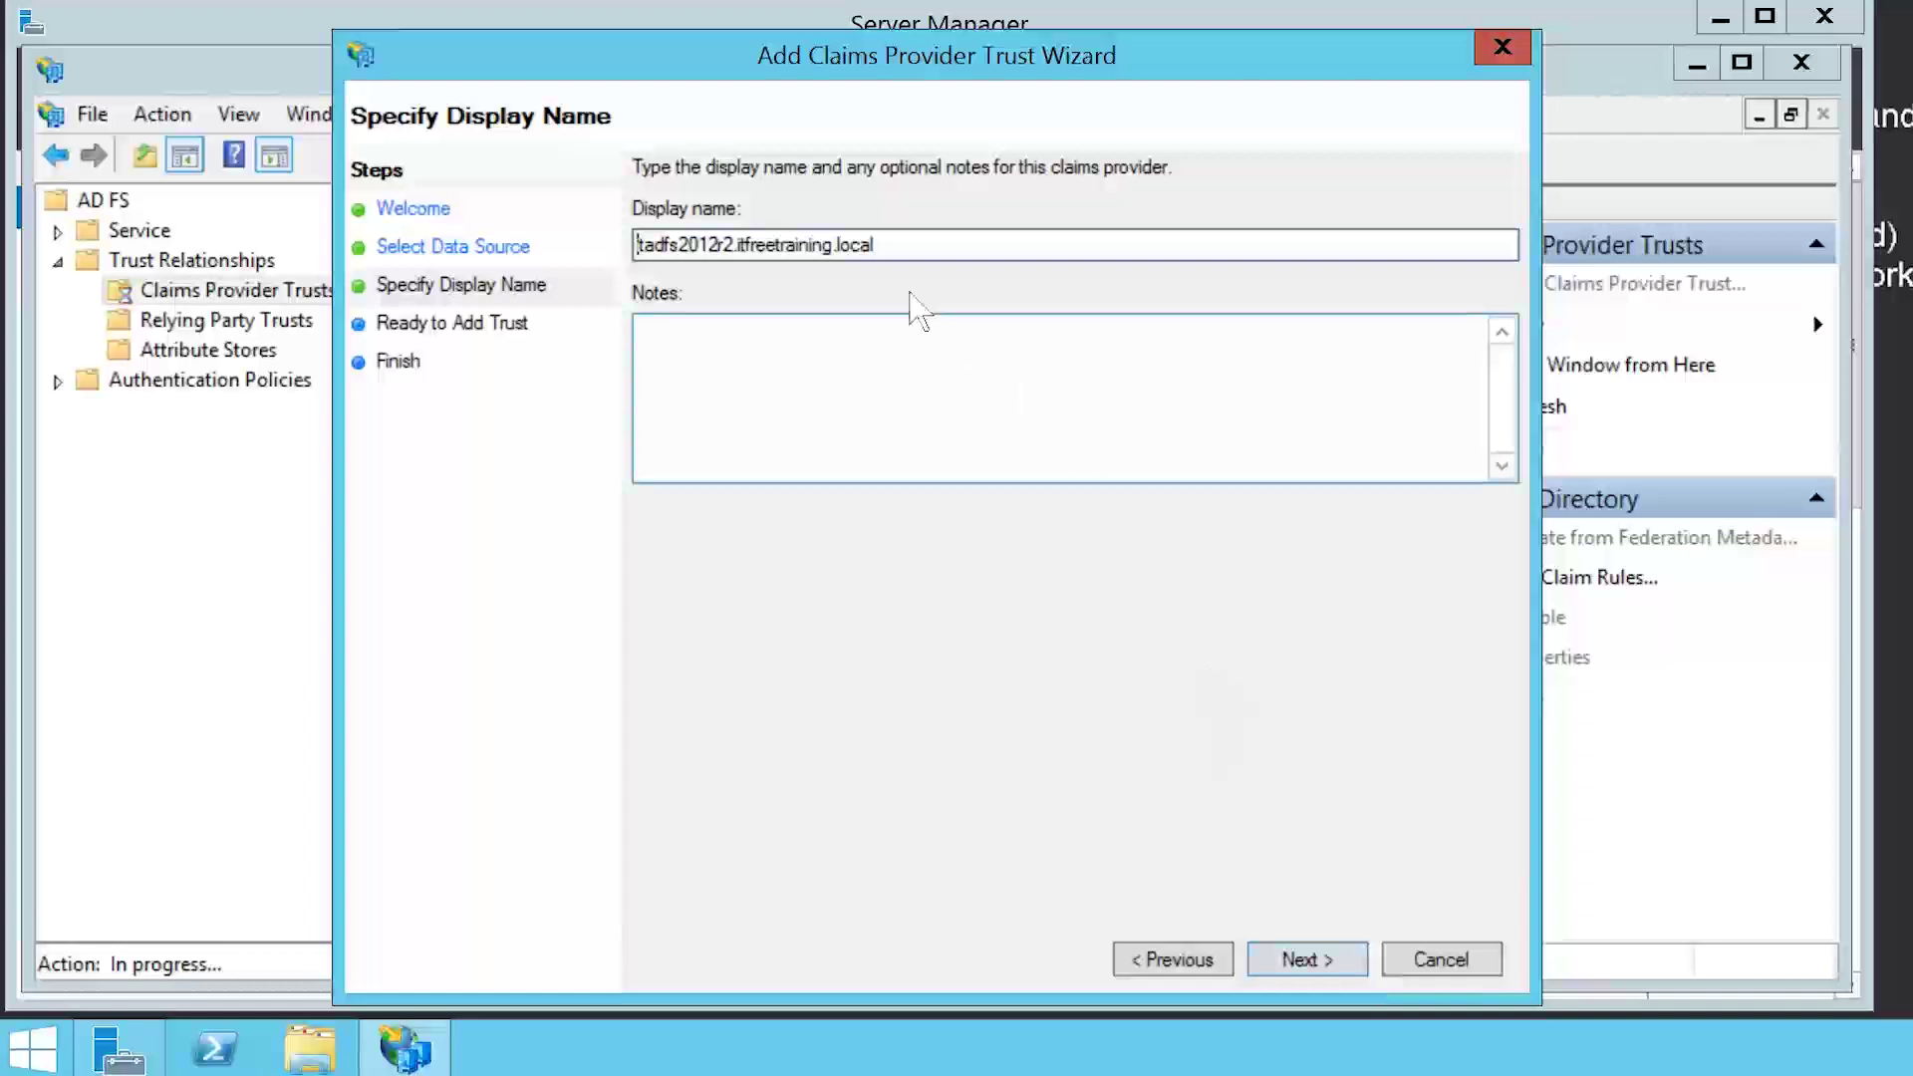
- Replace the claims provider's display name with "High Cost Training To ITFreeTraining AD FS Claim Trust" and continue to the settings review
{"action": "left_click_drag", "start_coordinate": [907, 256], "coordinate": [612, 247]}
{"action": "key", "text": "BackSpace"}
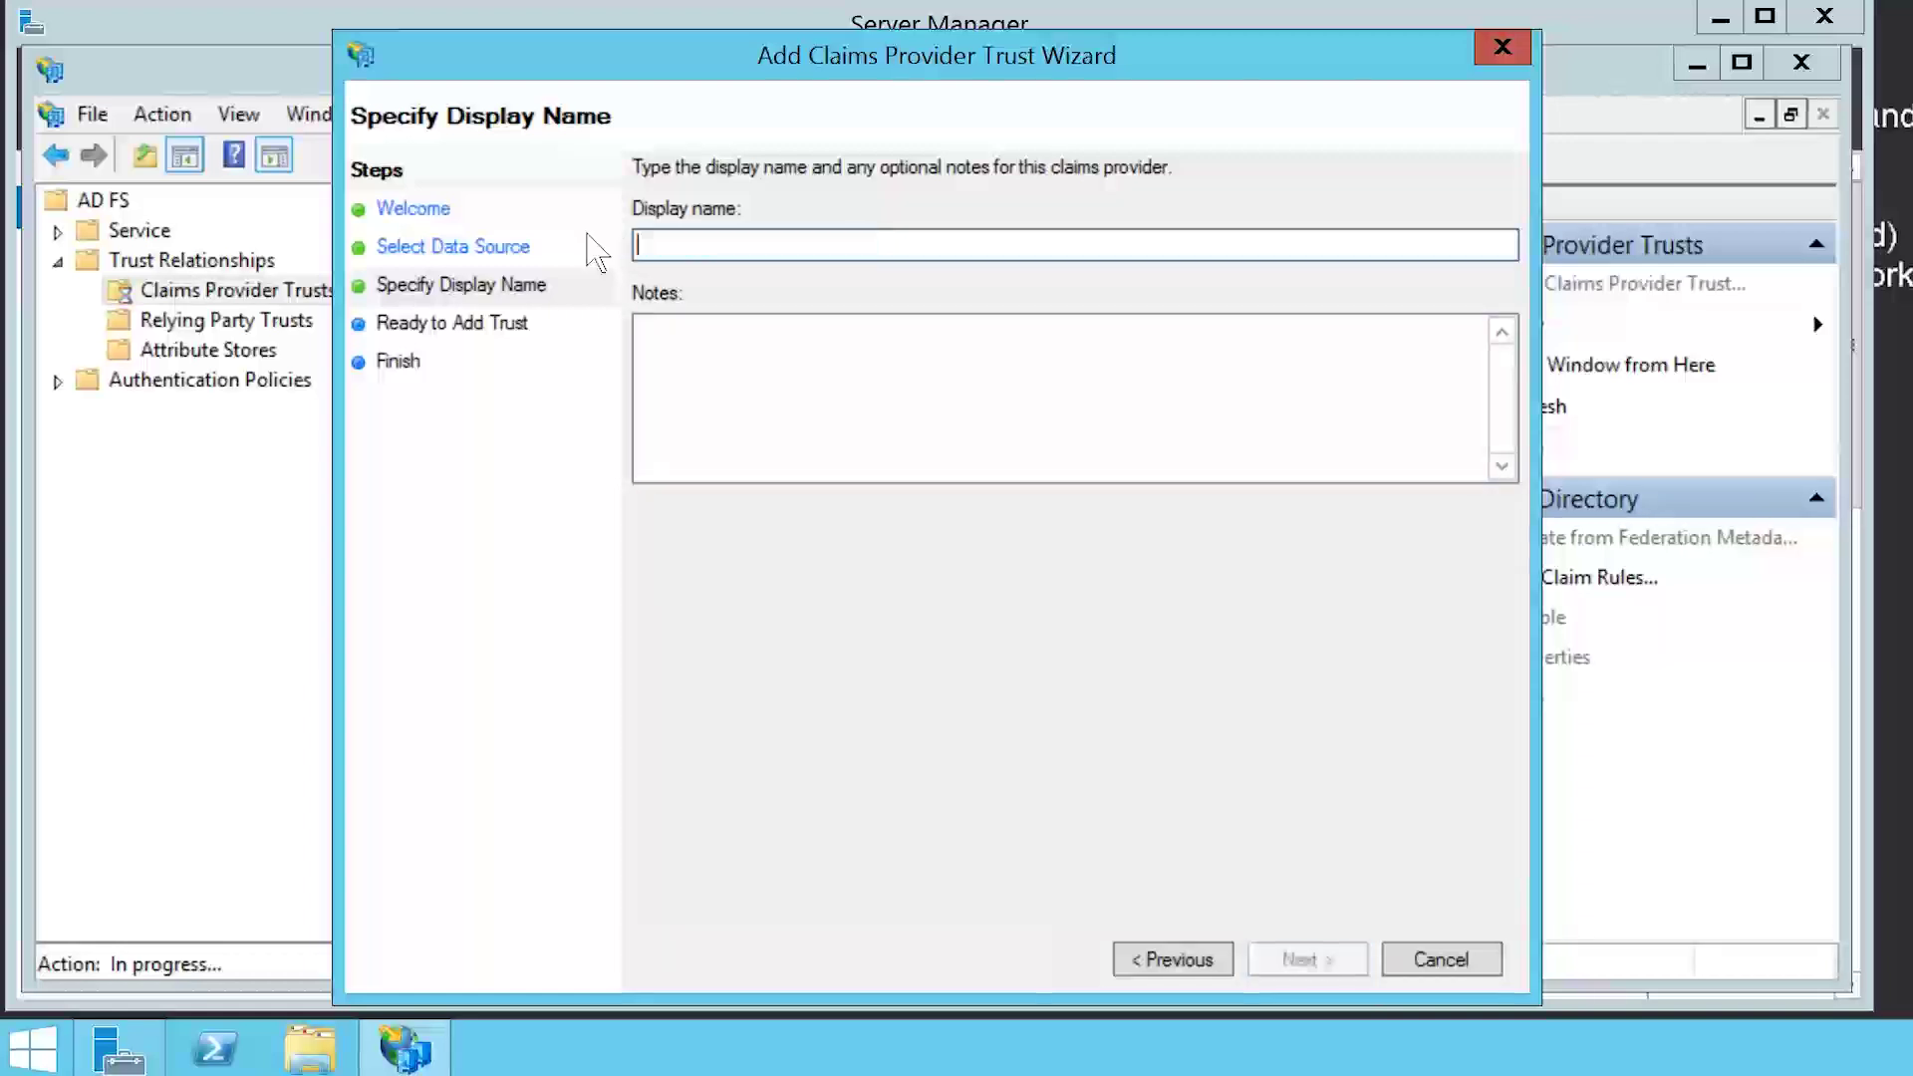
{"action": "type", "text": "High Cost Training To ITFreeTraining AD FS Claim Trust"}
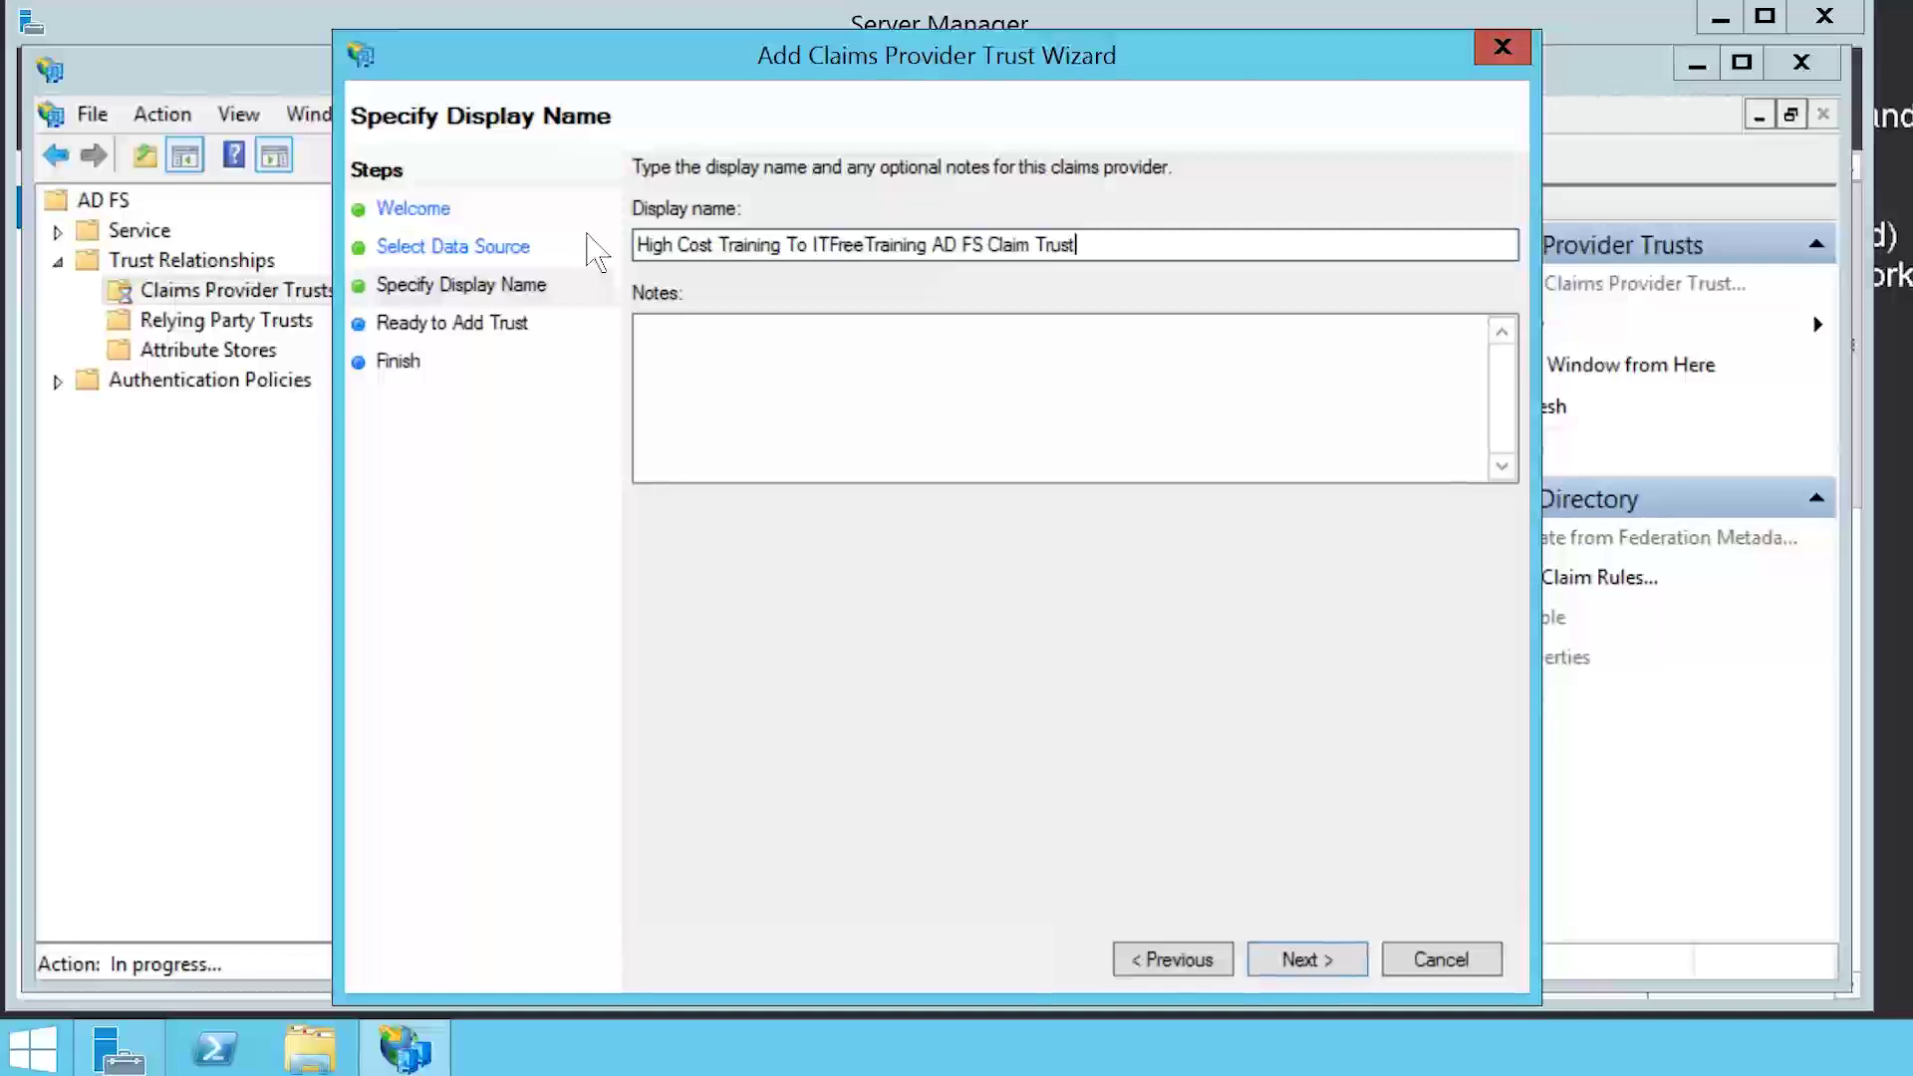
{"action": "left_click", "coordinate": [1365, 960]}
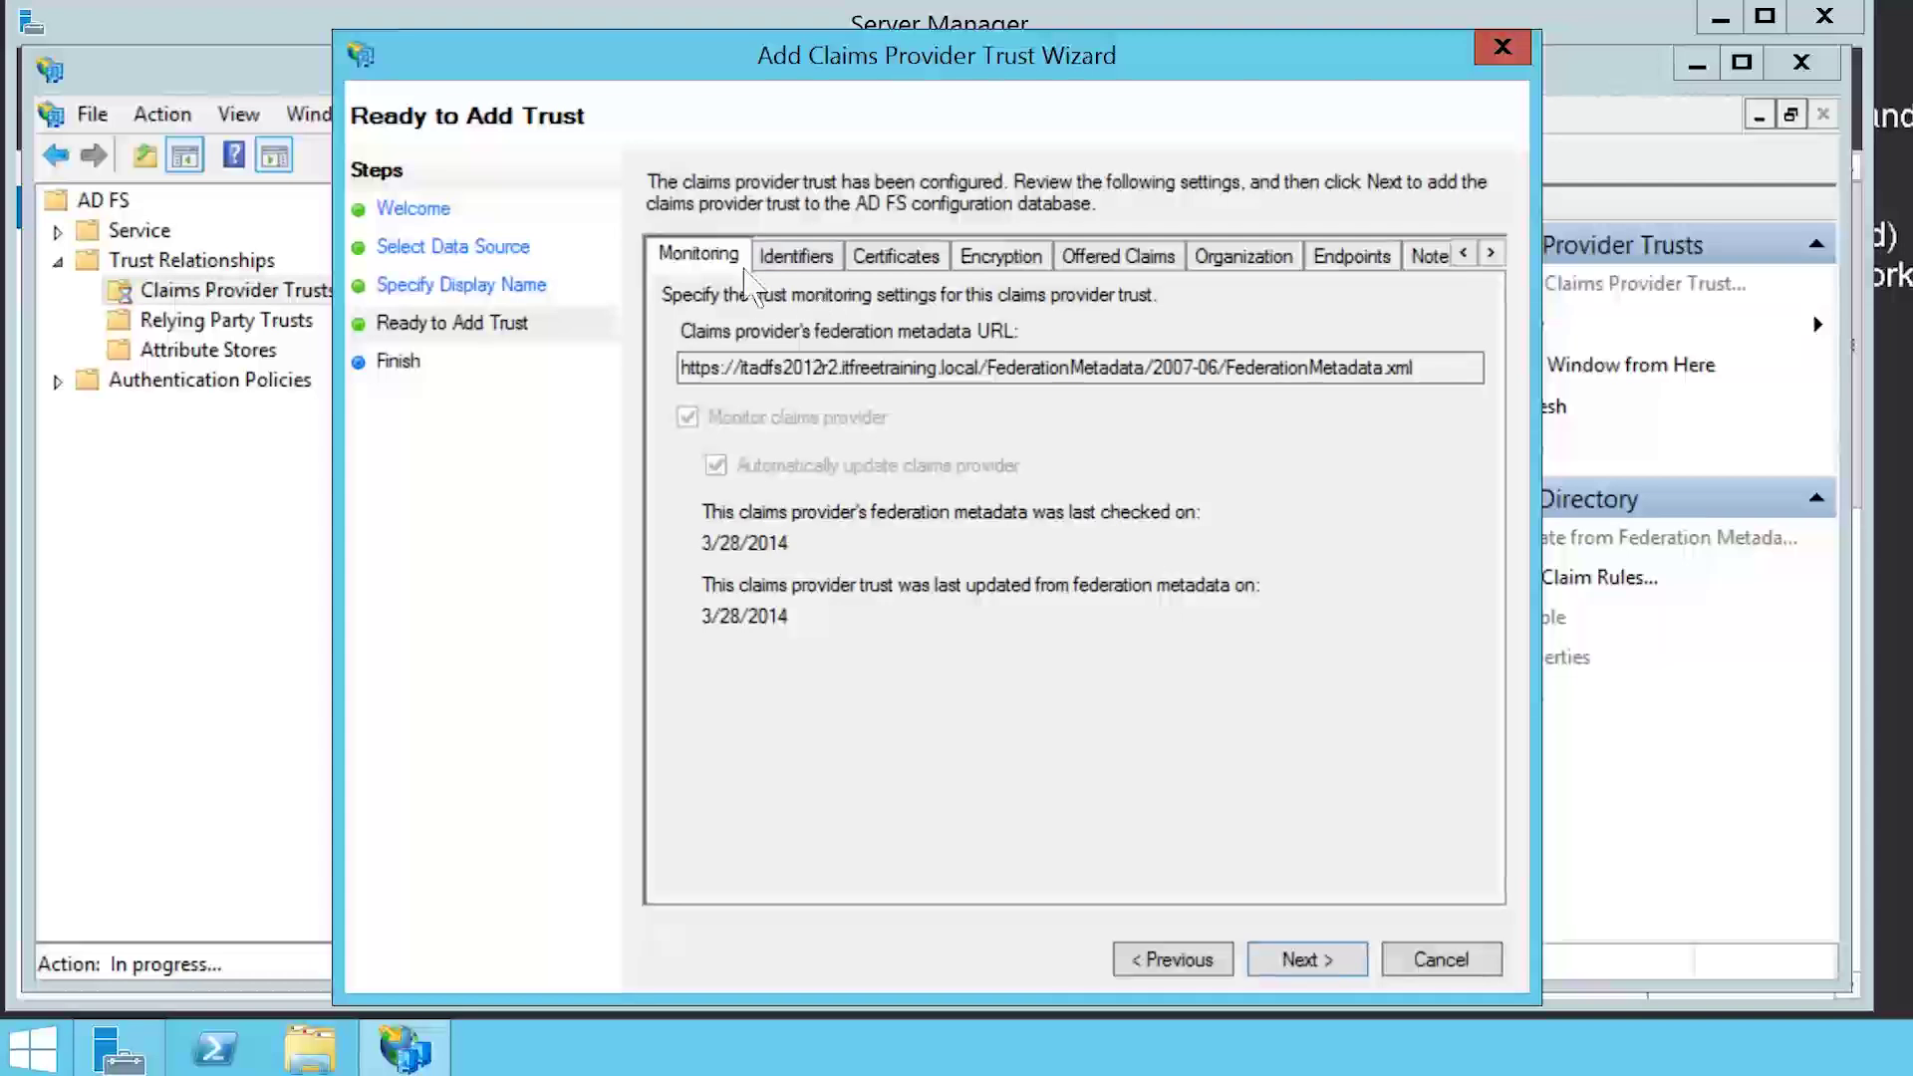
- Review the new trust's identifiers, certificates, encryption, offered claims, organization, endpoints, notes and advanced settings
{"action": "left_click", "coordinate": [802, 281]}
{"action": "left_click", "coordinate": [901, 277]}
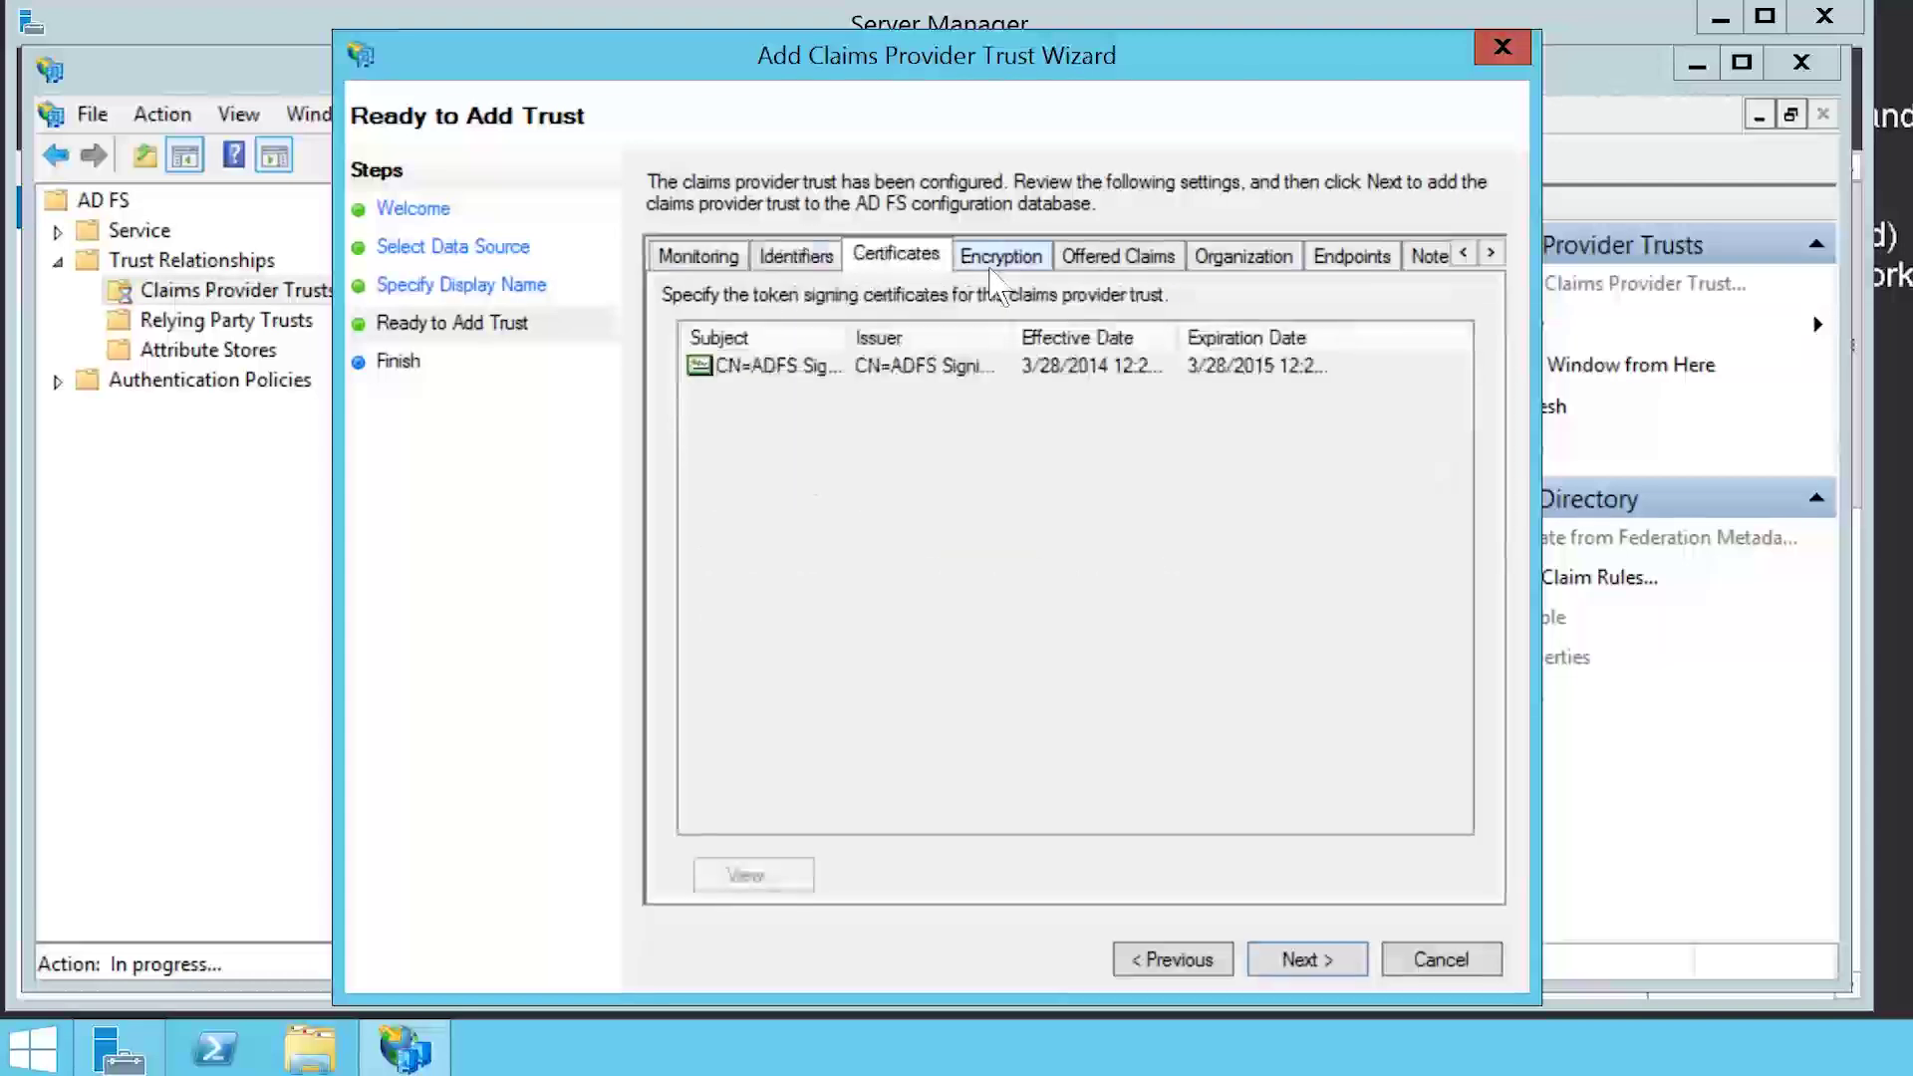
{"action": "left_click", "coordinate": [996, 267]}
{"action": "left_click", "coordinate": [1111, 267]}
{"action": "left_click", "coordinate": [1285, 267]}
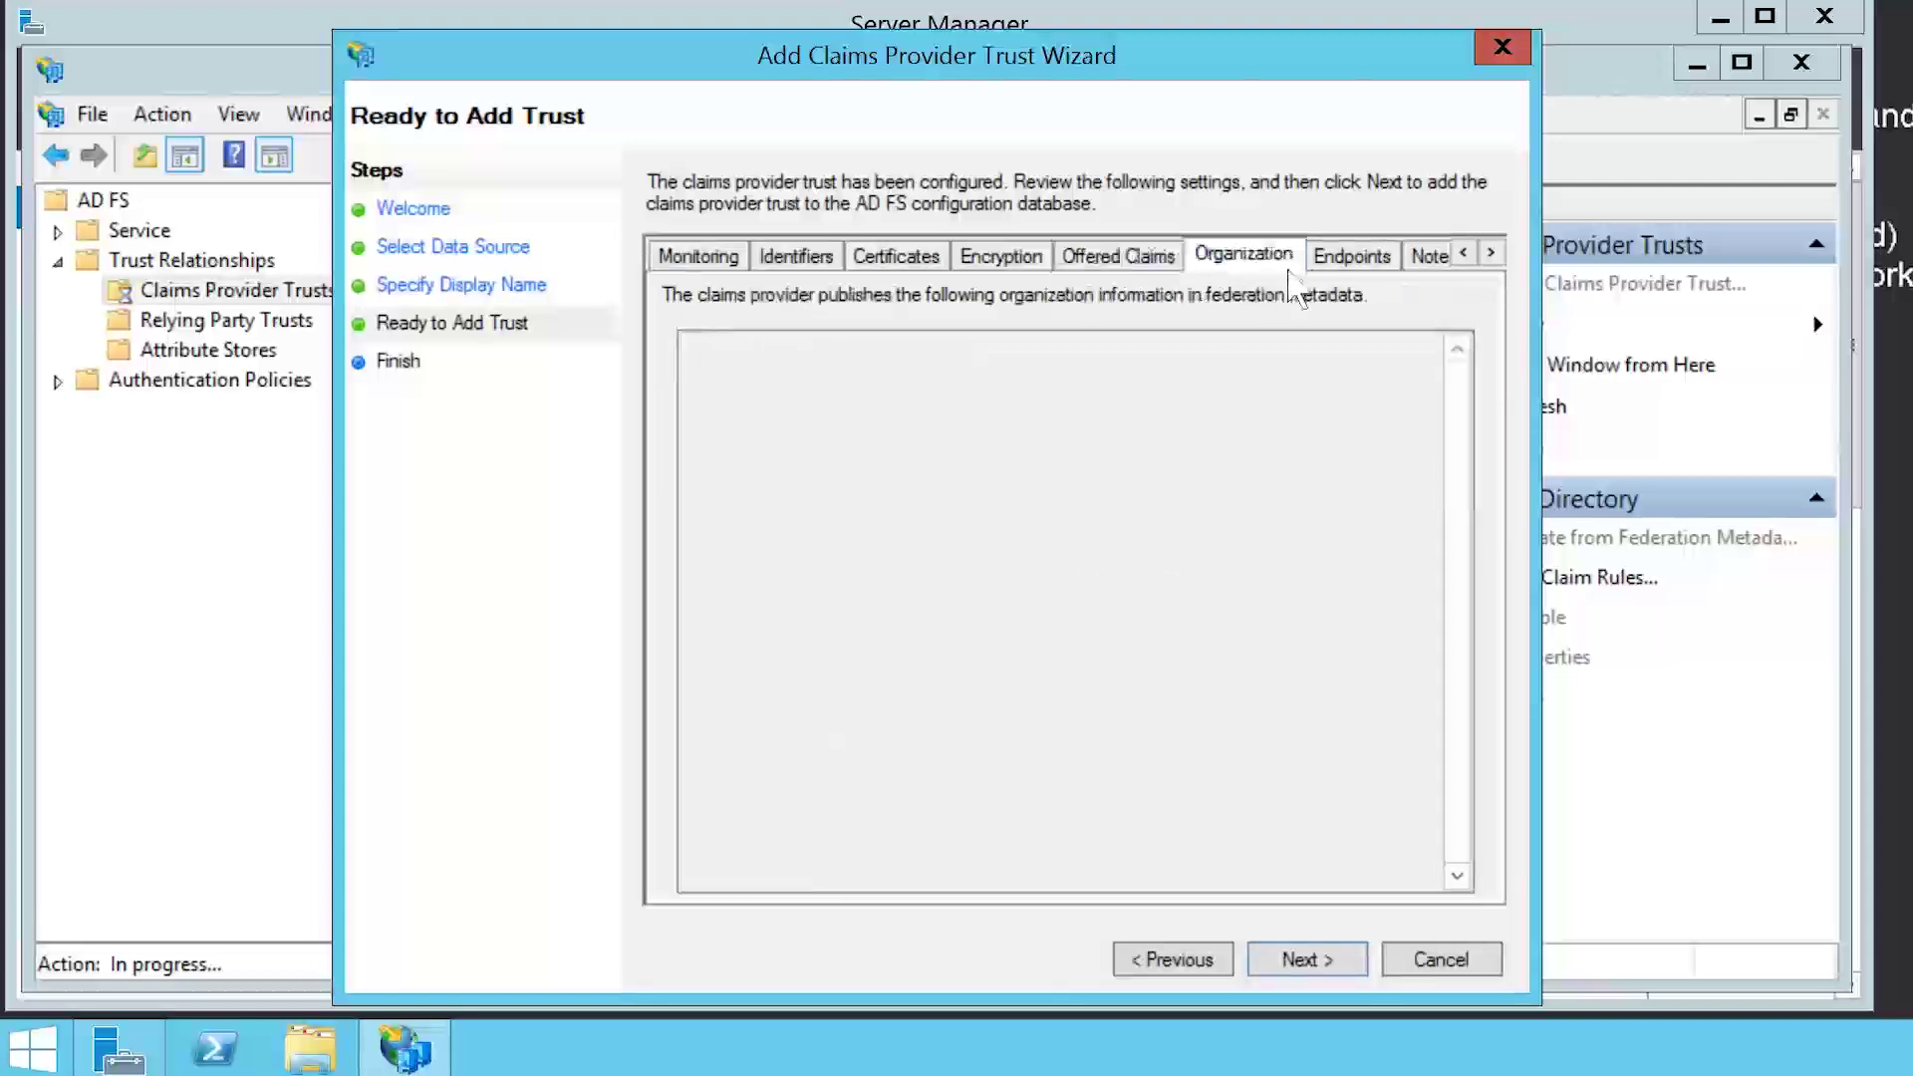
{"action": "left_click", "coordinate": [1380, 267]}
{"action": "left_click", "coordinate": [1439, 267]}
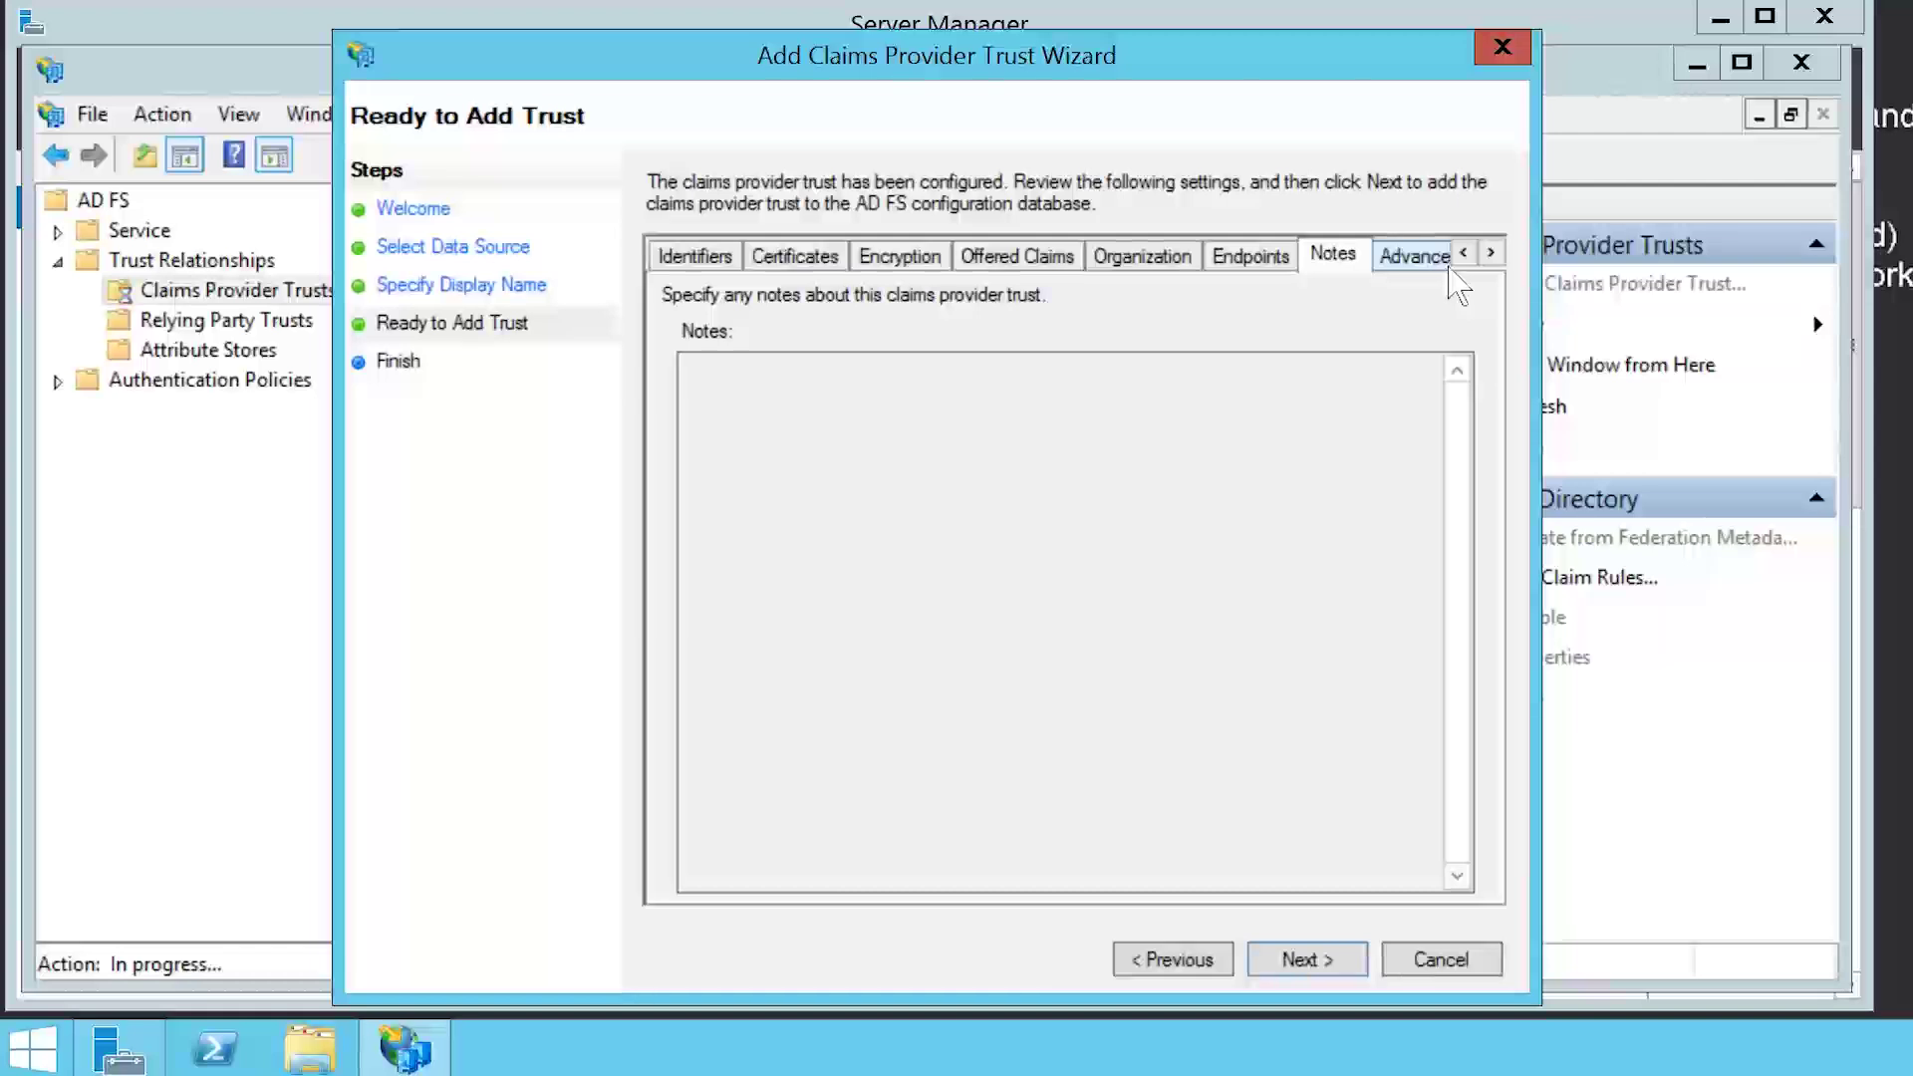
{"action": "left_click", "coordinate": [1447, 264]}
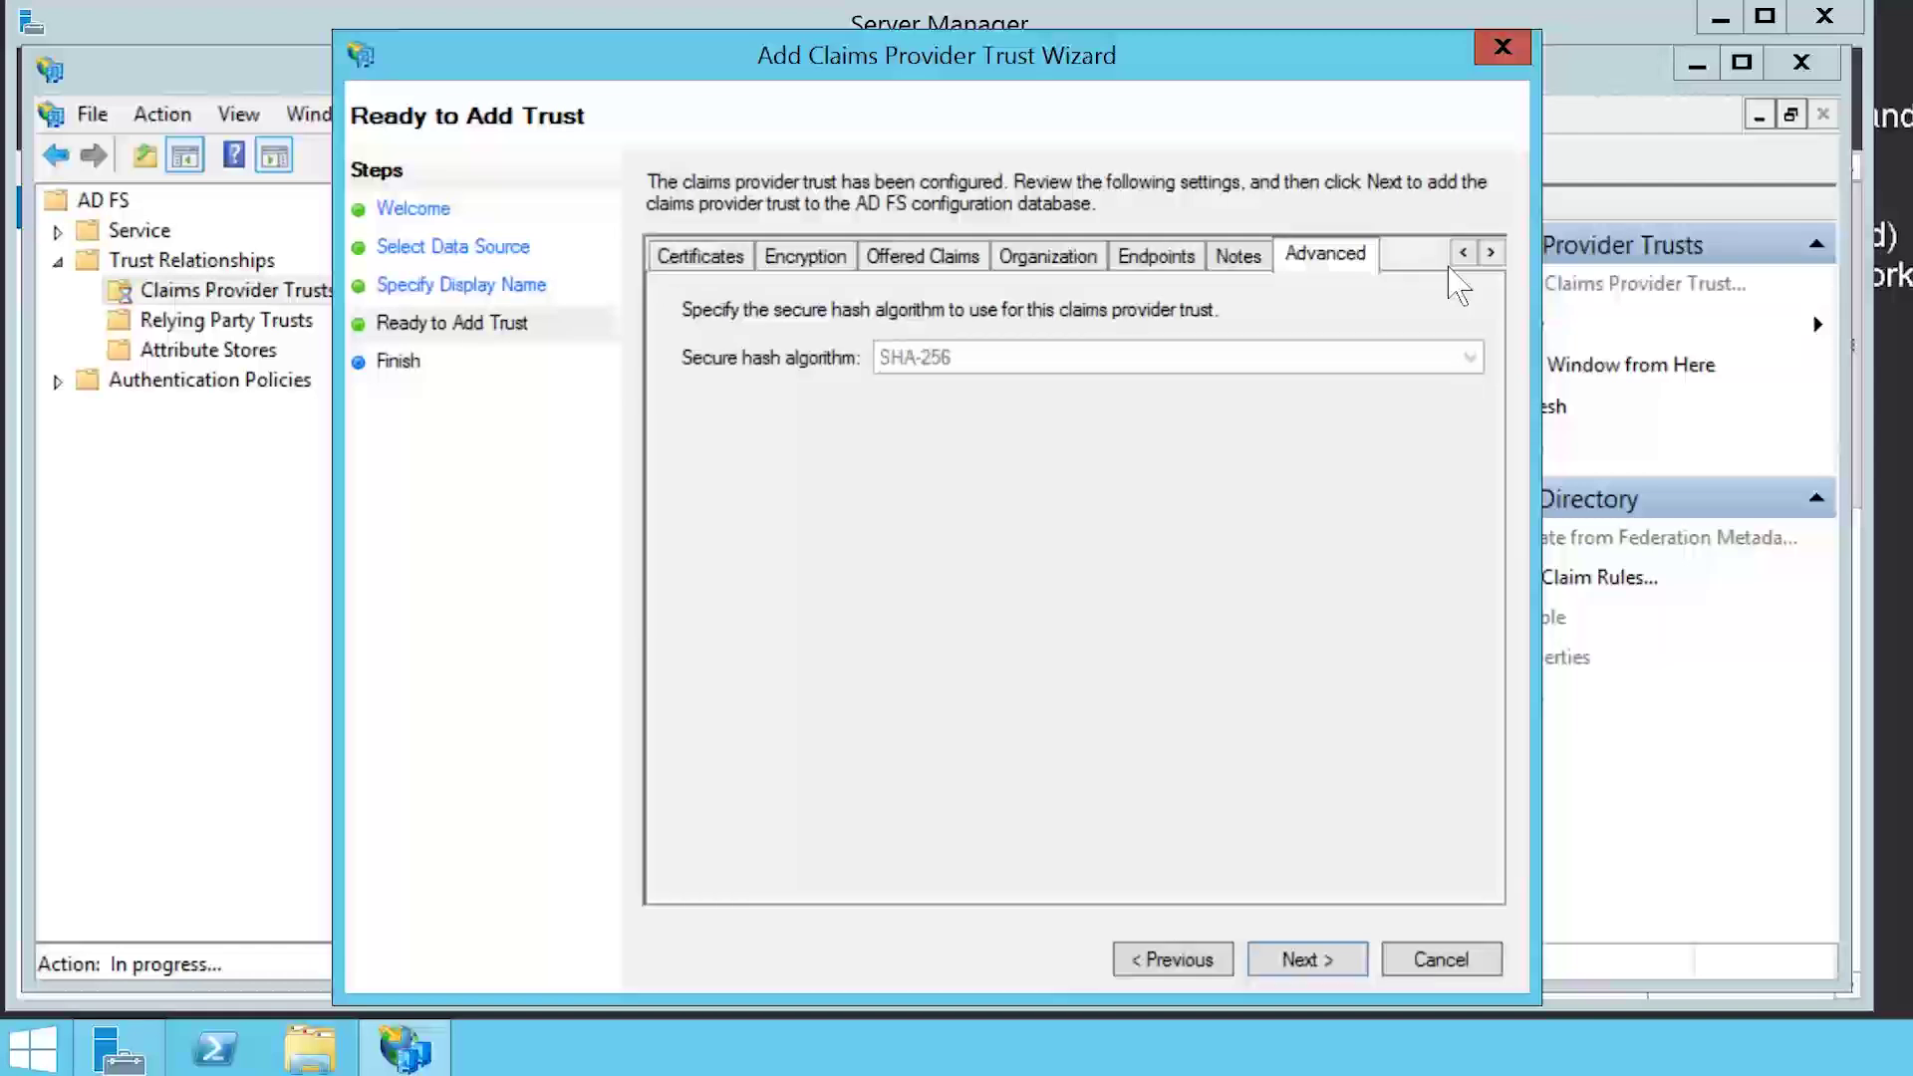
- Add the claims provider trust and finish the wizard with automatic opening of the Edit Claim Rules dialog turned off
{"action": "left_click", "coordinate": [1350, 972]}
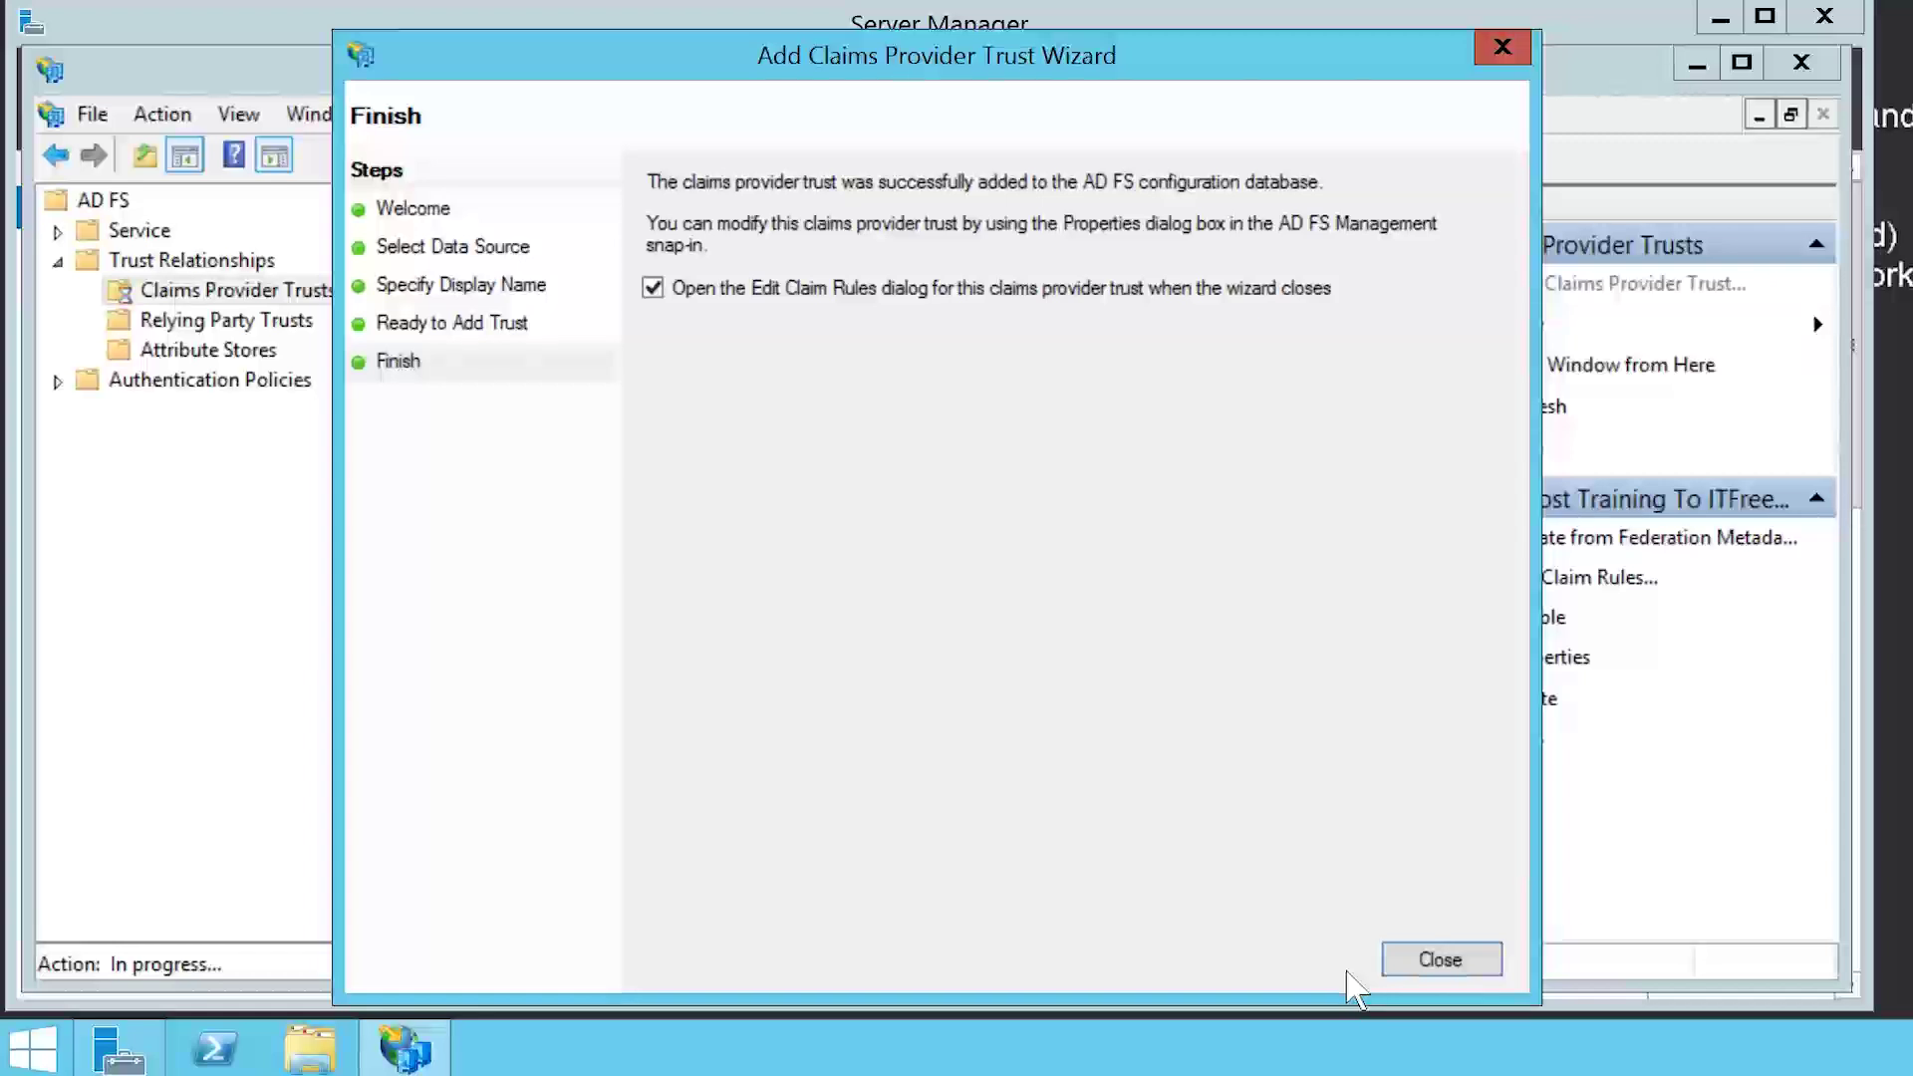
{"action": "left_click", "coordinate": [655, 291]}
{"action": "left_click", "coordinate": [1426, 959]}
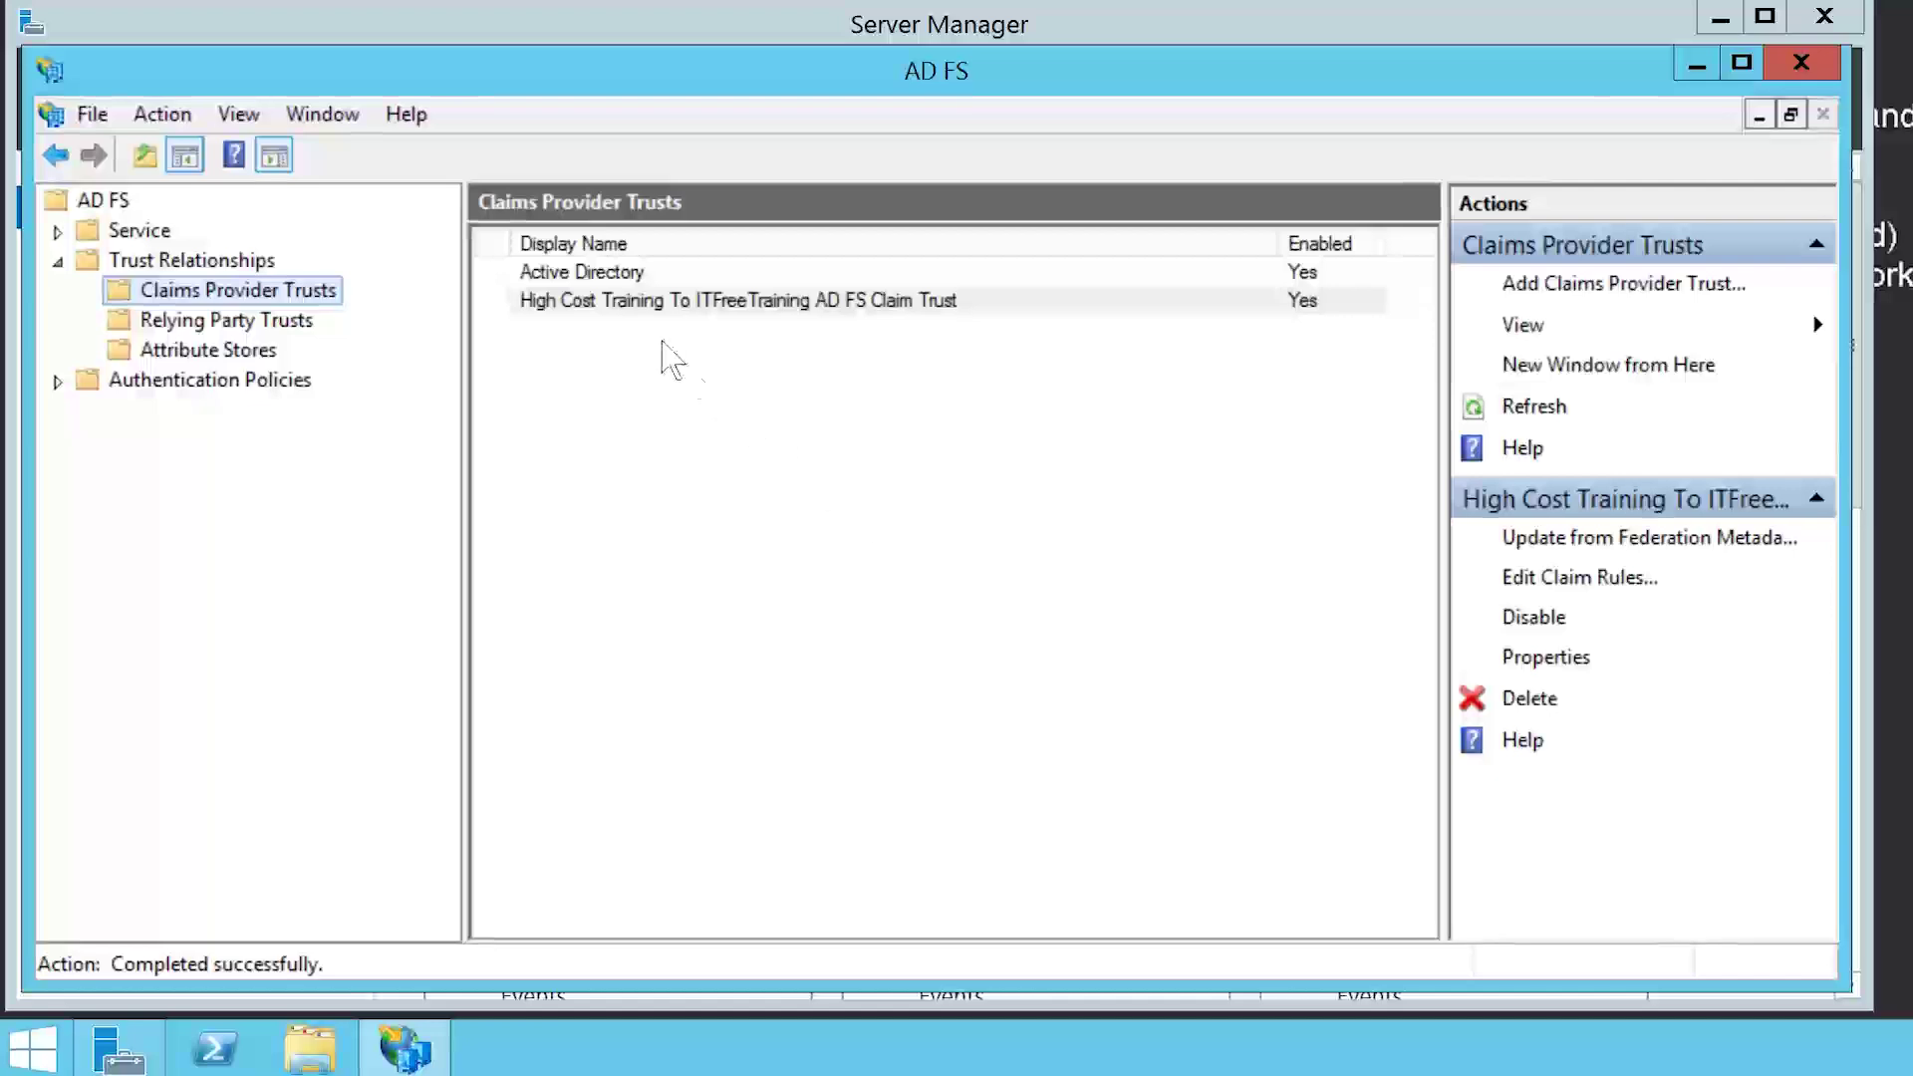
- Add an acceptance transform rule to the High Cost Training trust using the "Pass Through or Filter an Incoming Claim" template
{"action": "left_click", "coordinate": [642, 302]}
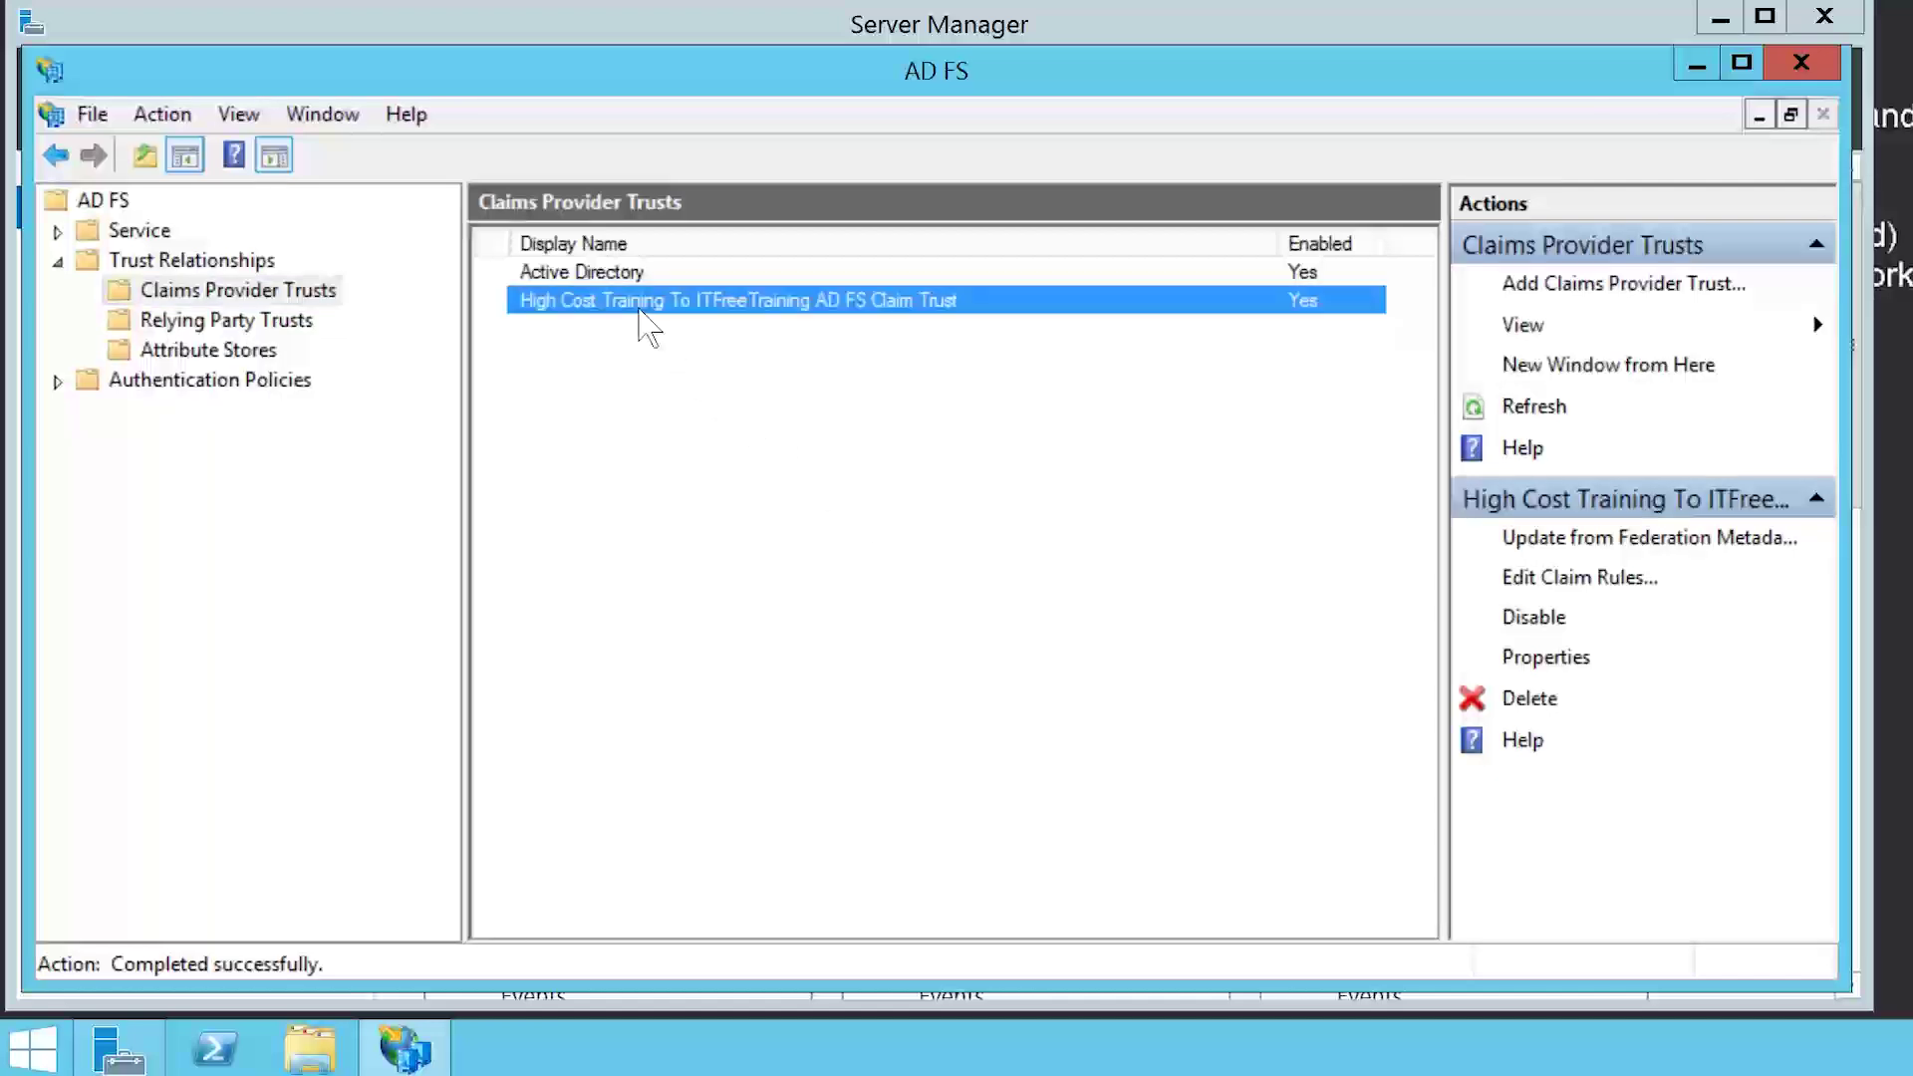
{"action": "right_click", "coordinate": [887, 312]}
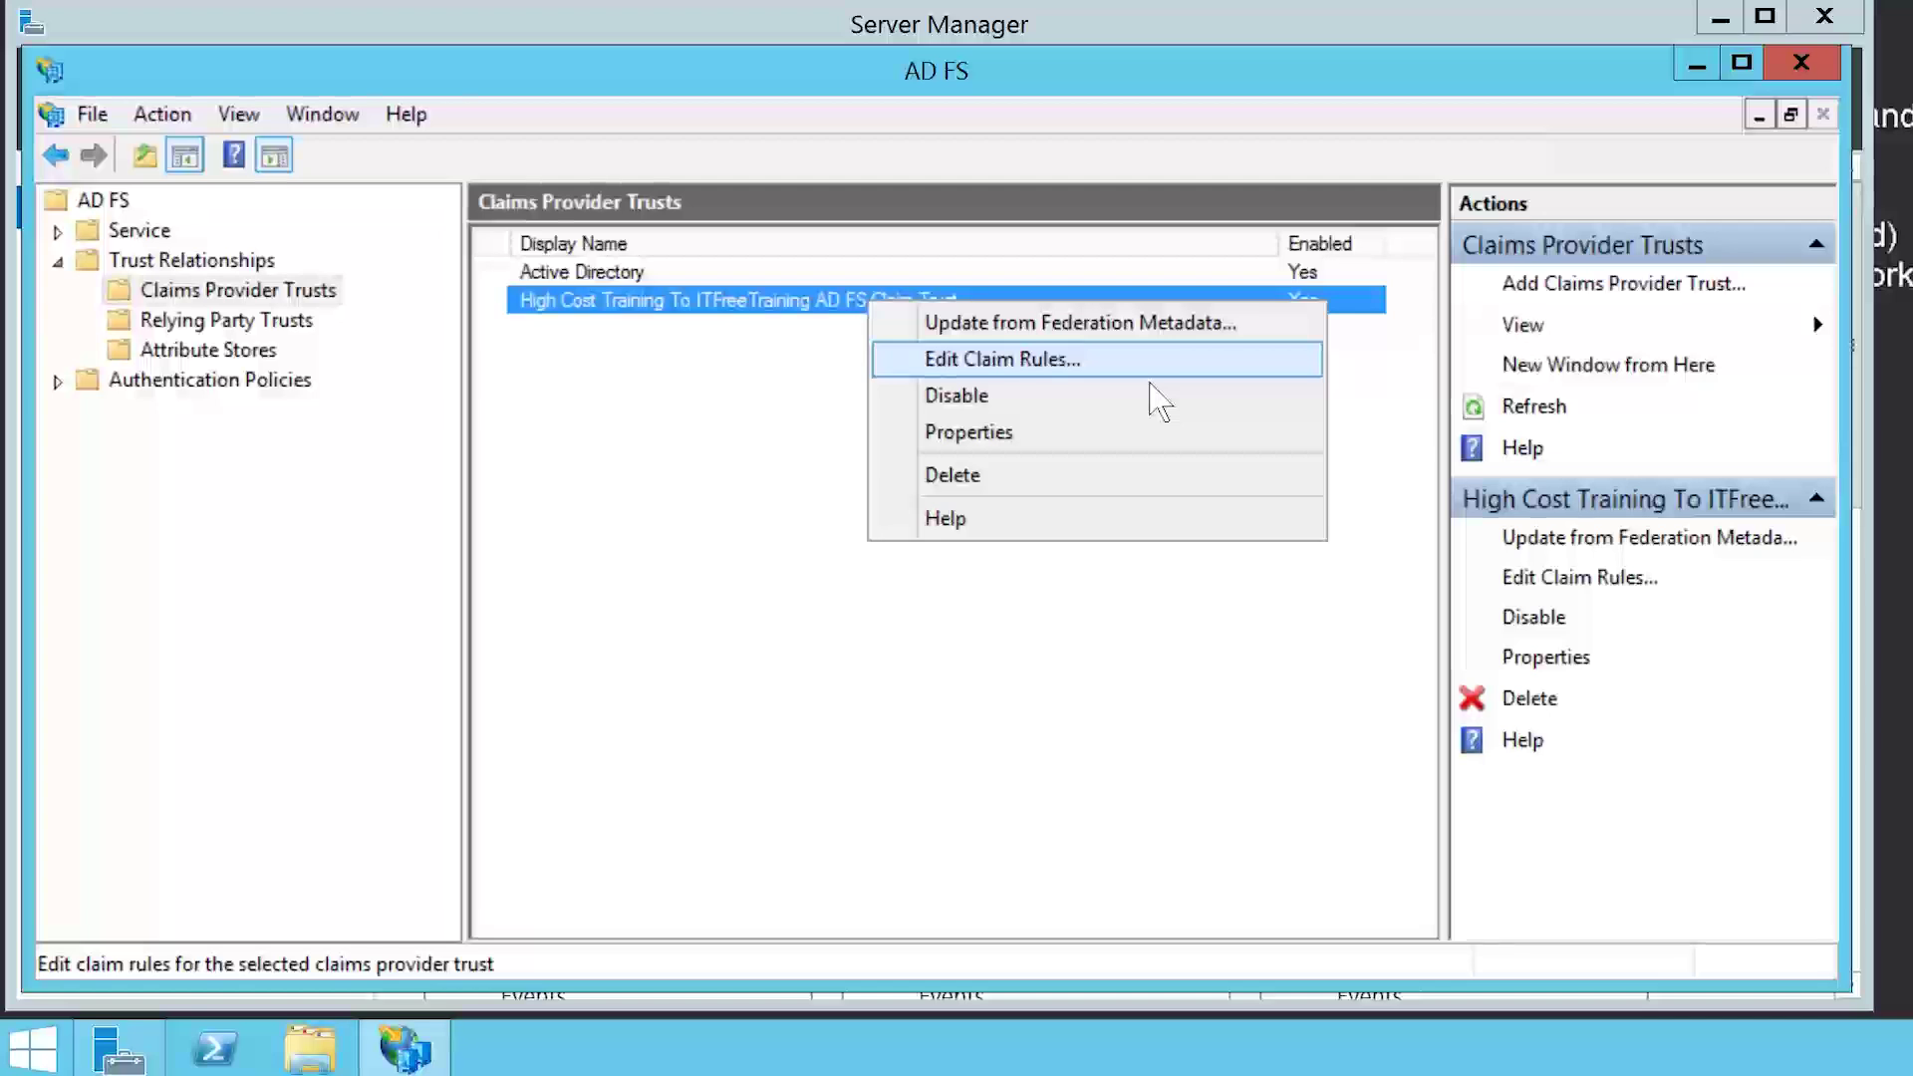
{"action": "key", "text": "Return"}
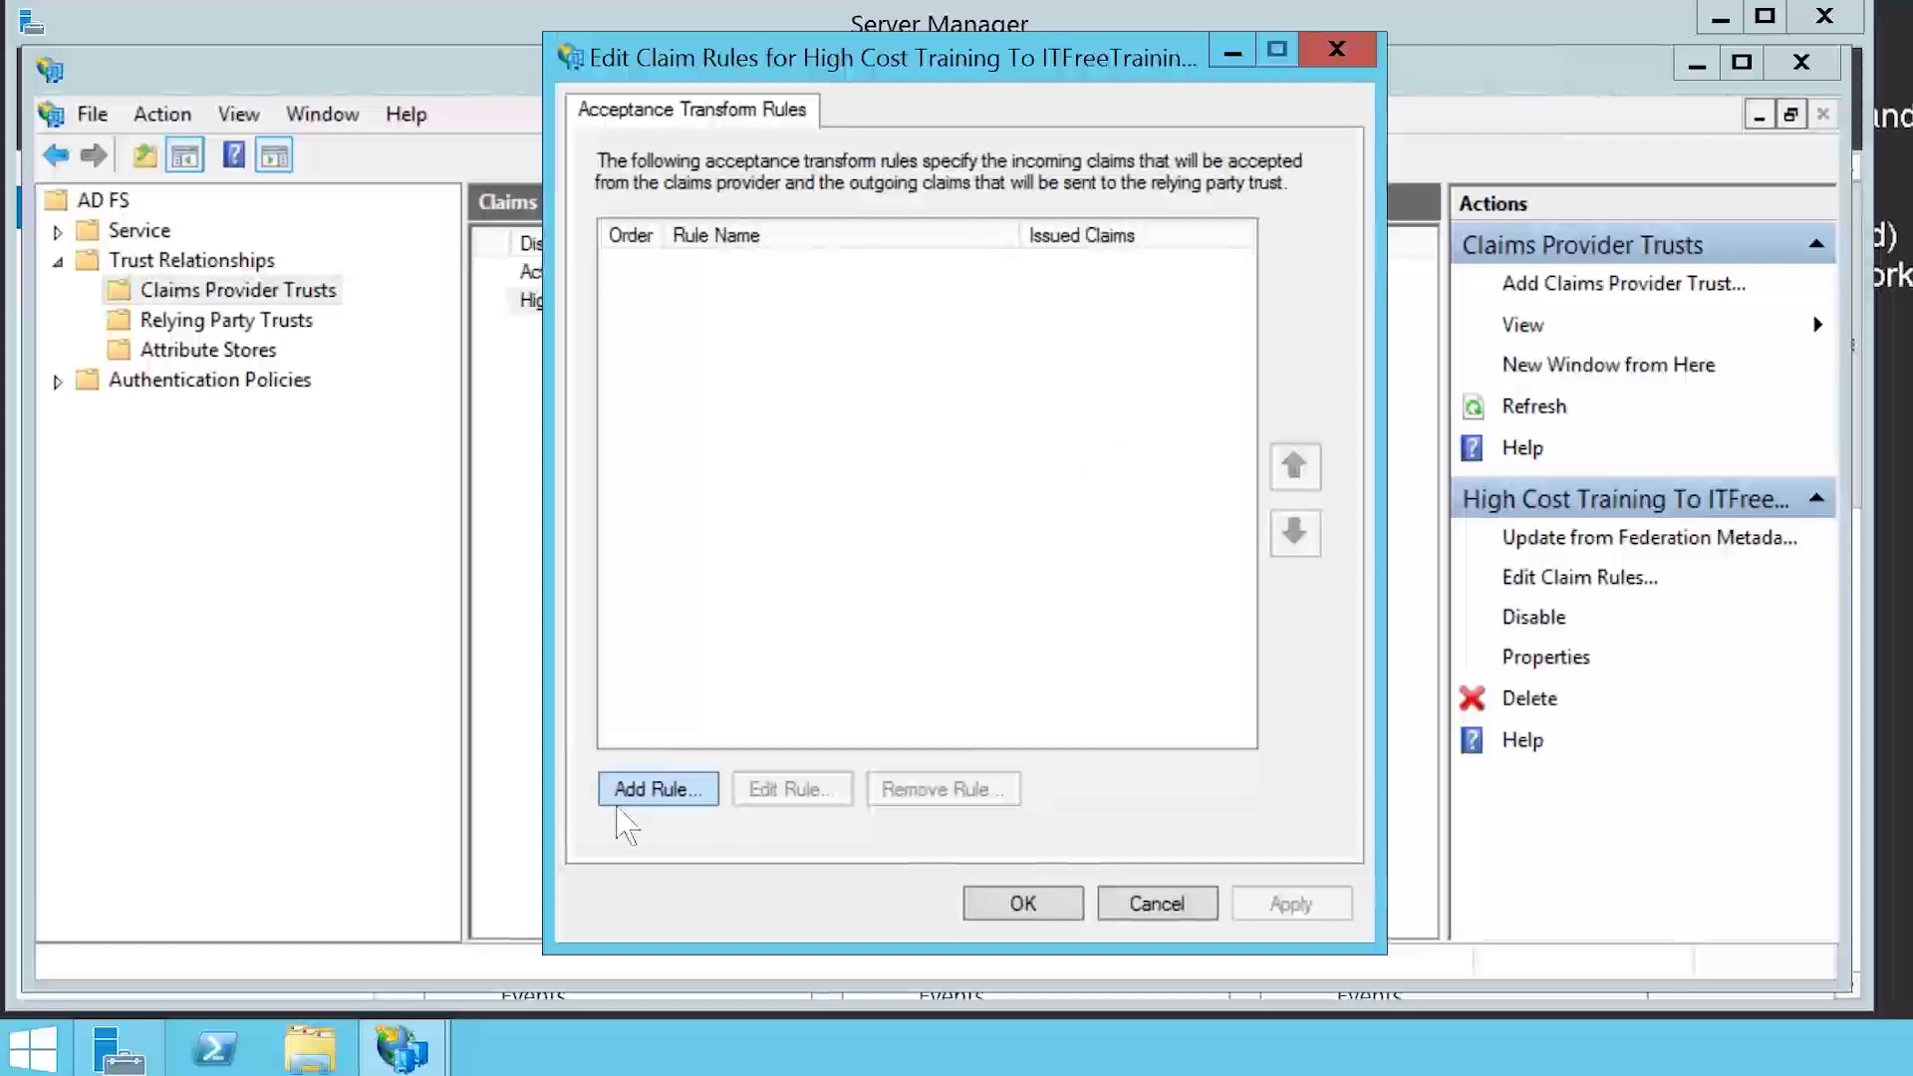
{"action": "left_click", "coordinate": [714, 803]}
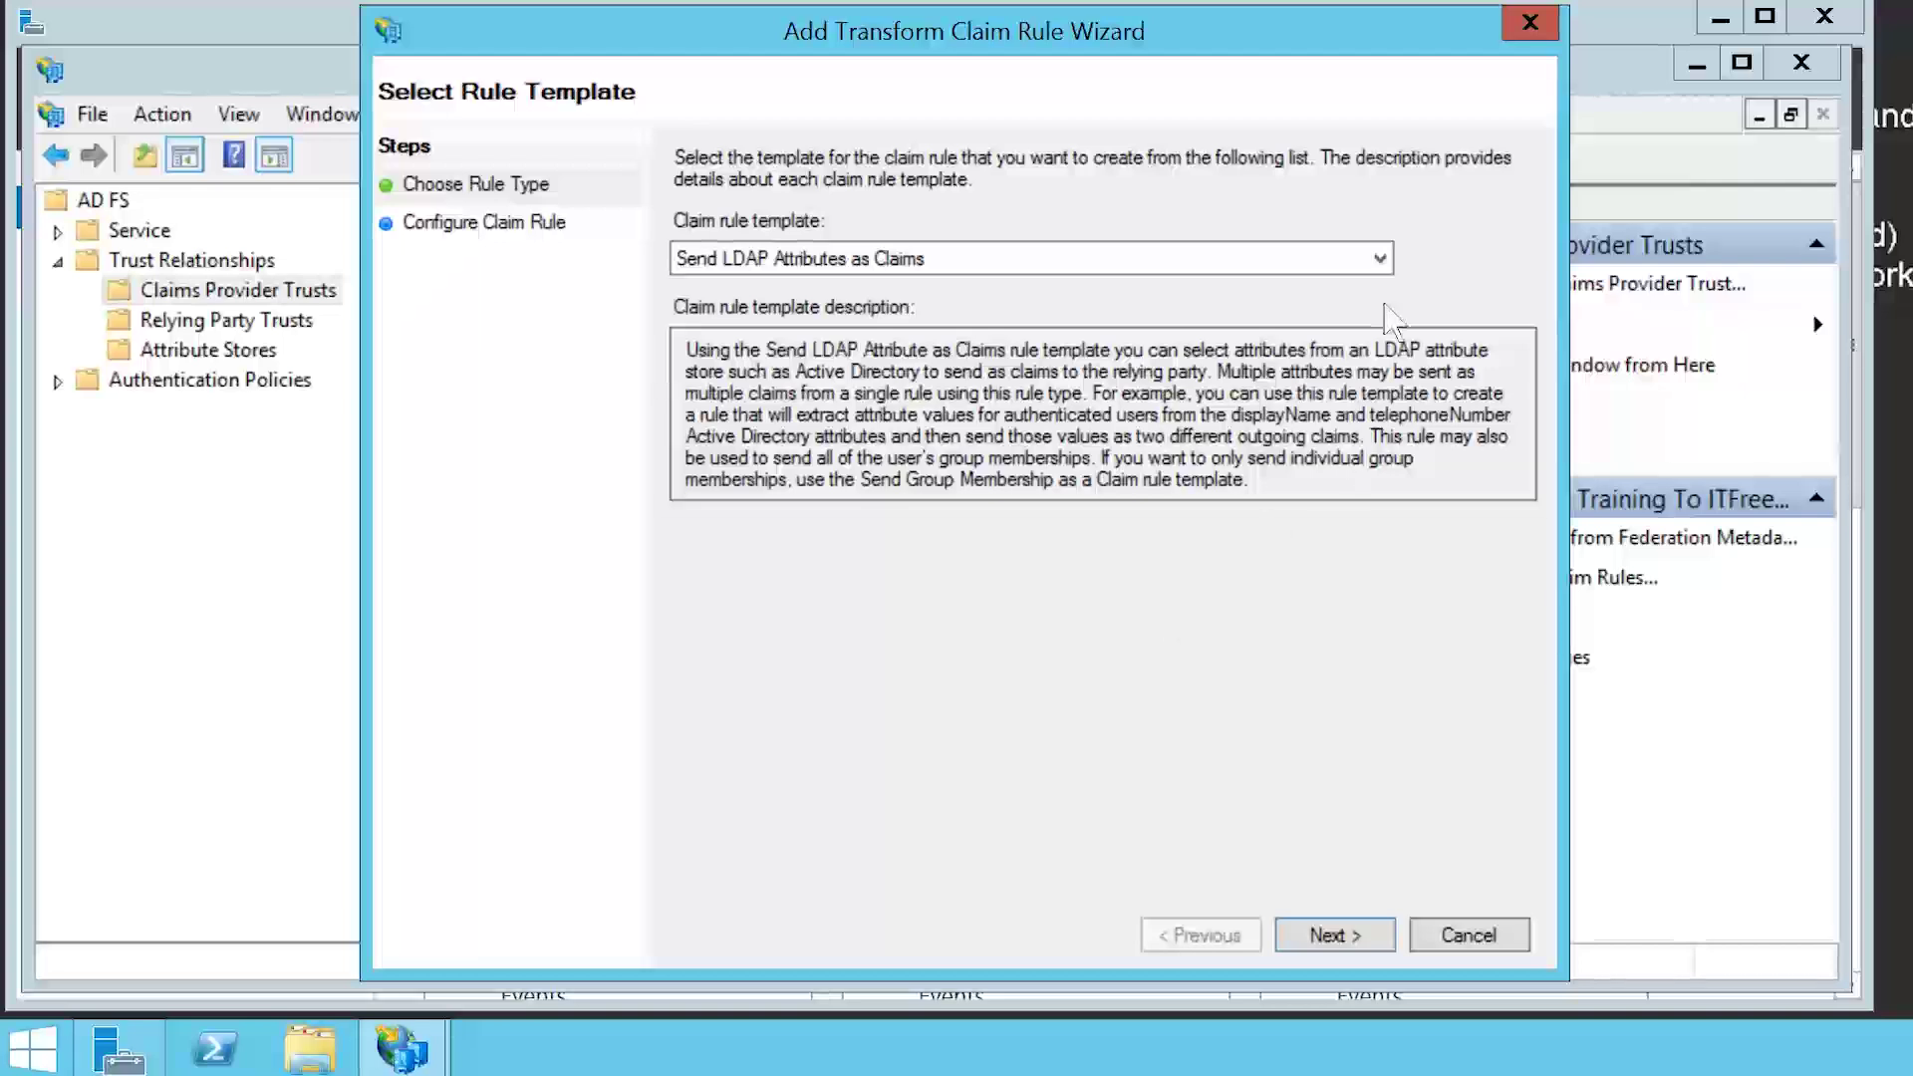
{"action": "left_click", "coordinate": [1385, 259]}
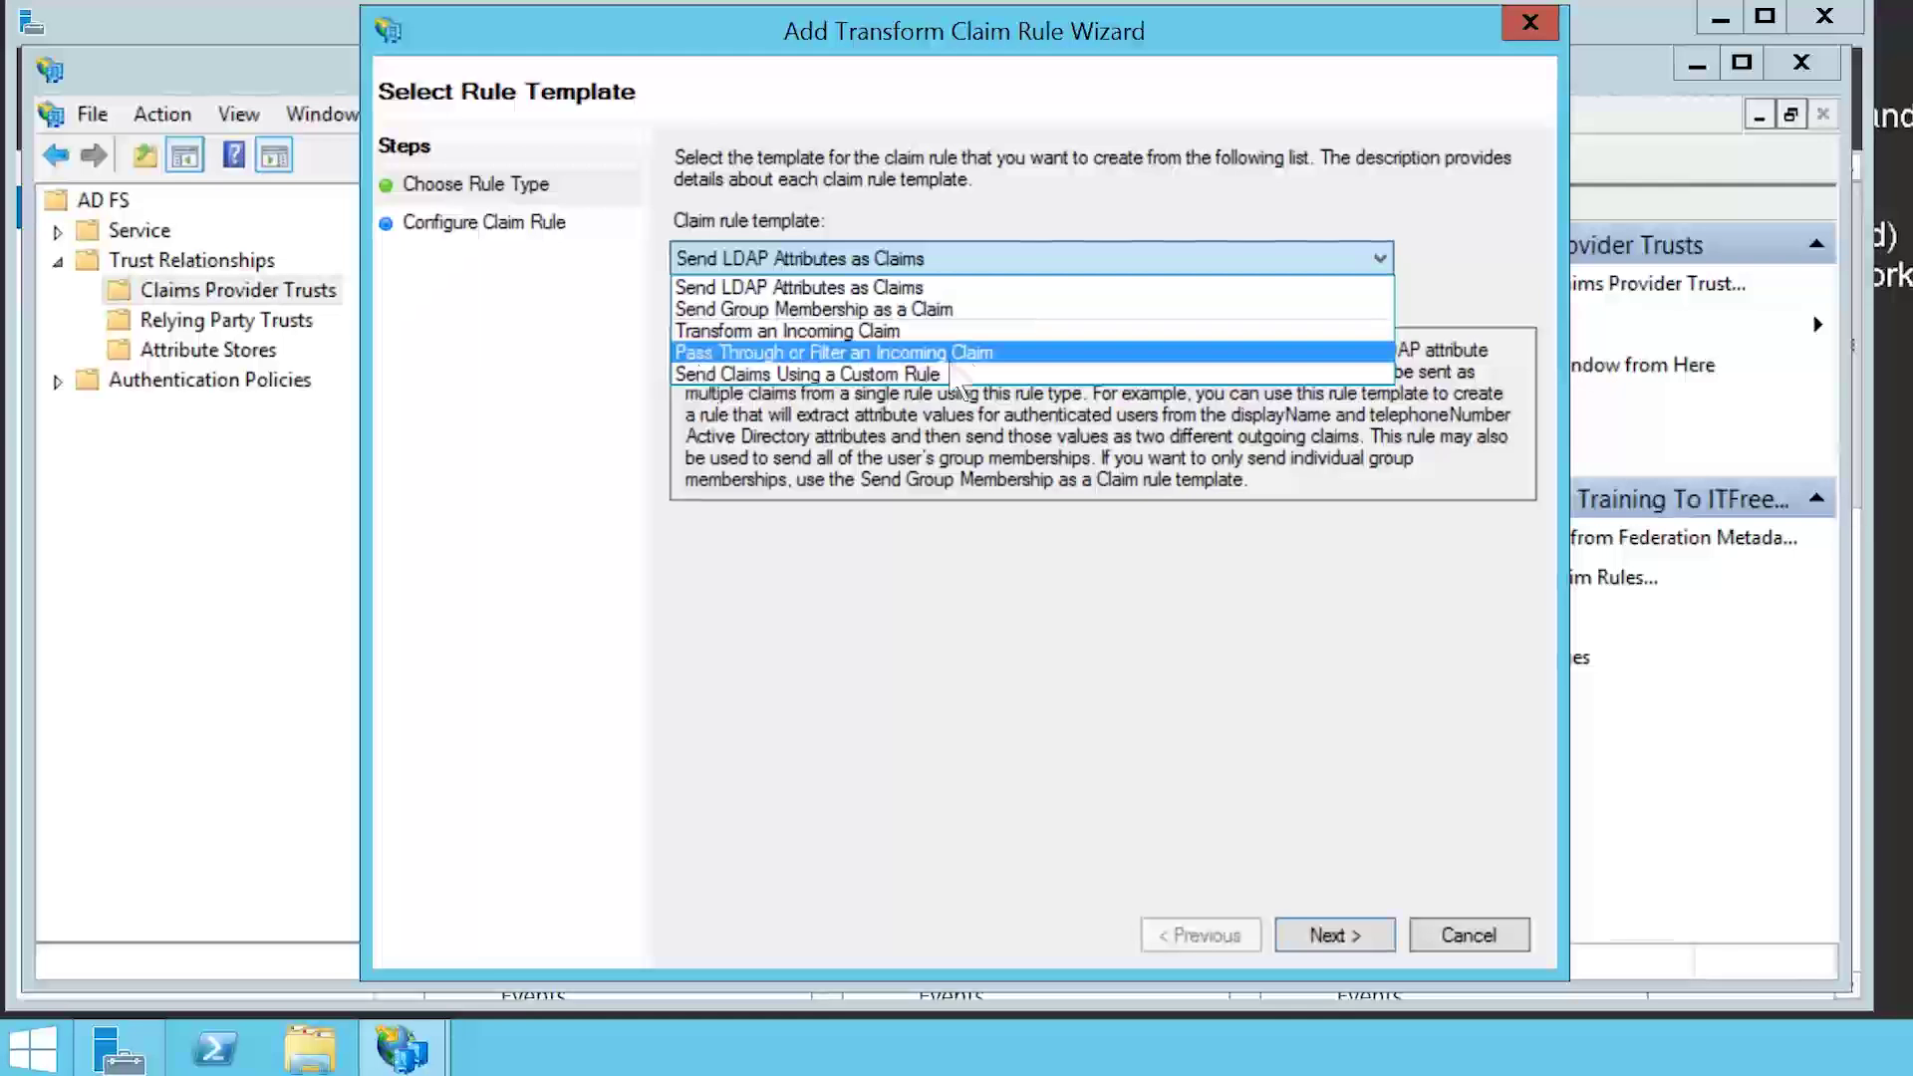
{"action": "left_click", "coordinate": [1034, 361]}
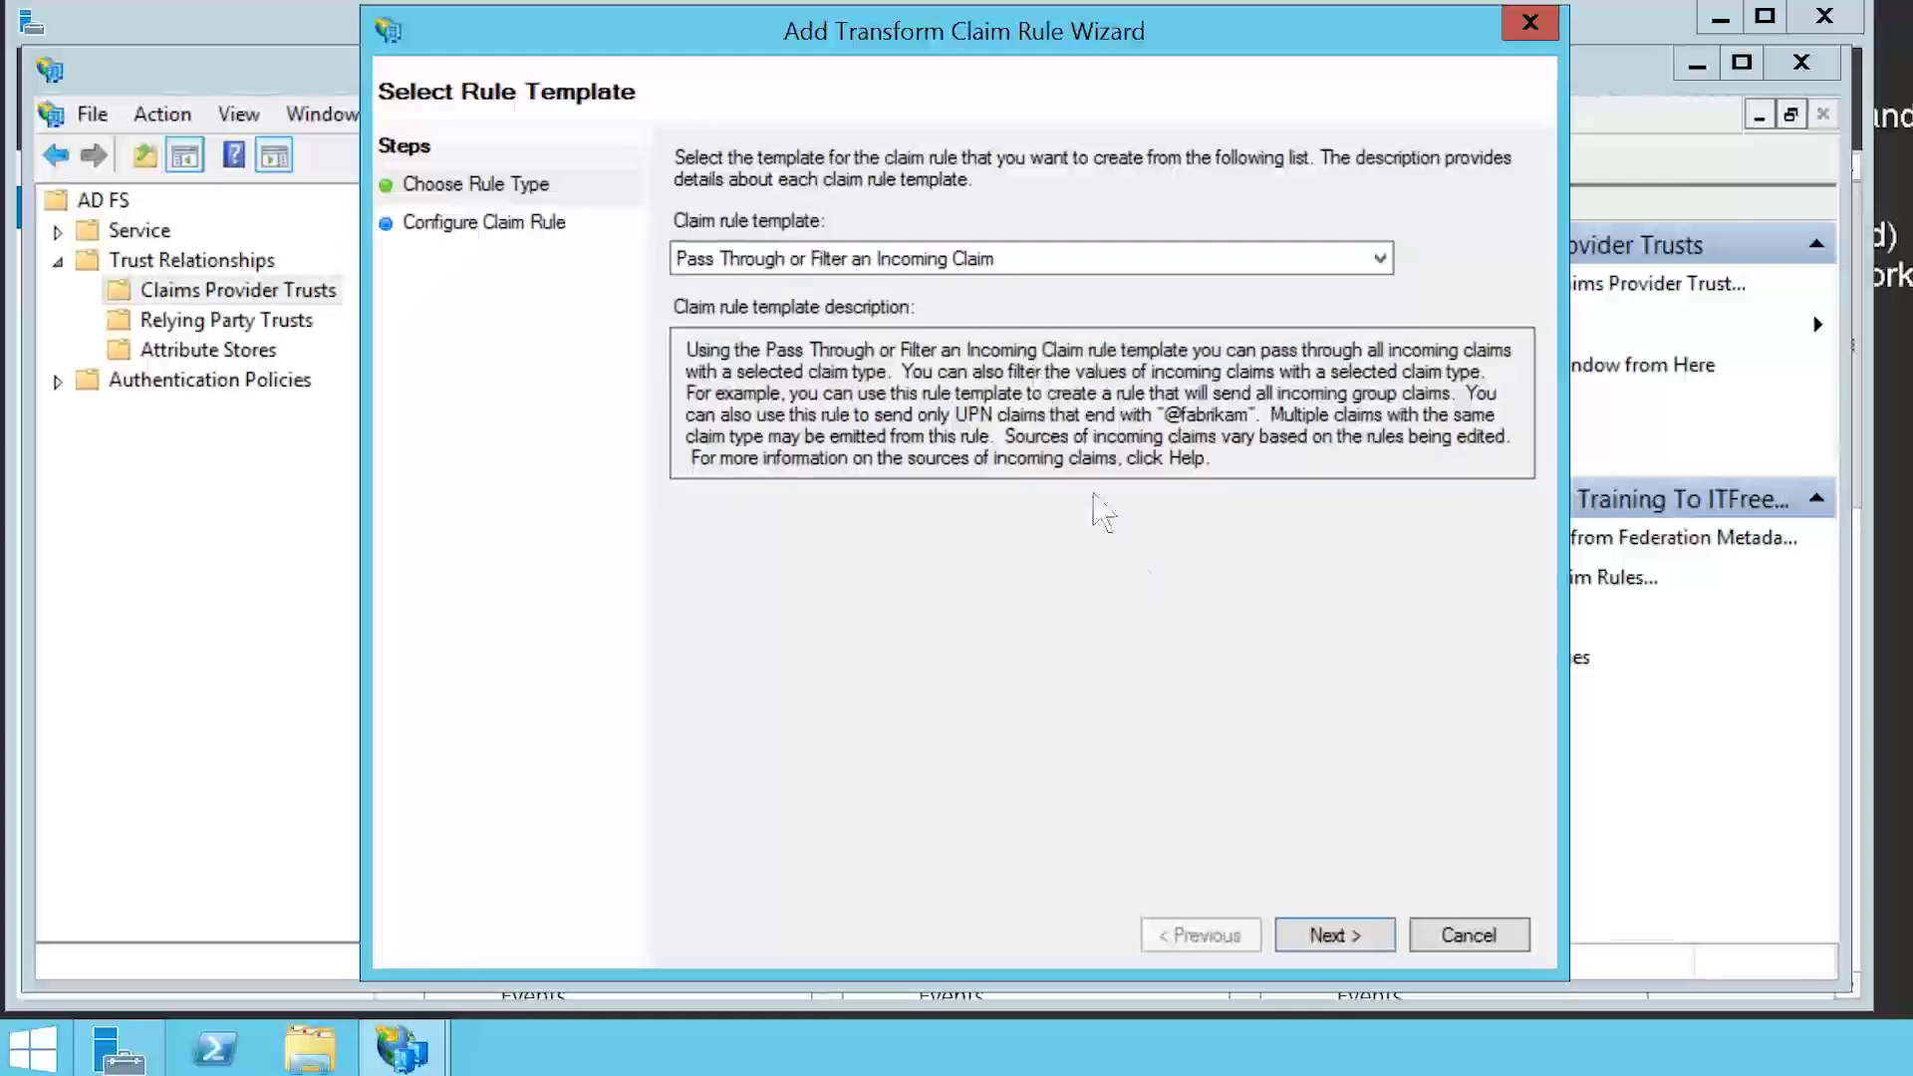
{"action": "left_click", "coordinate": [1393, 940]}
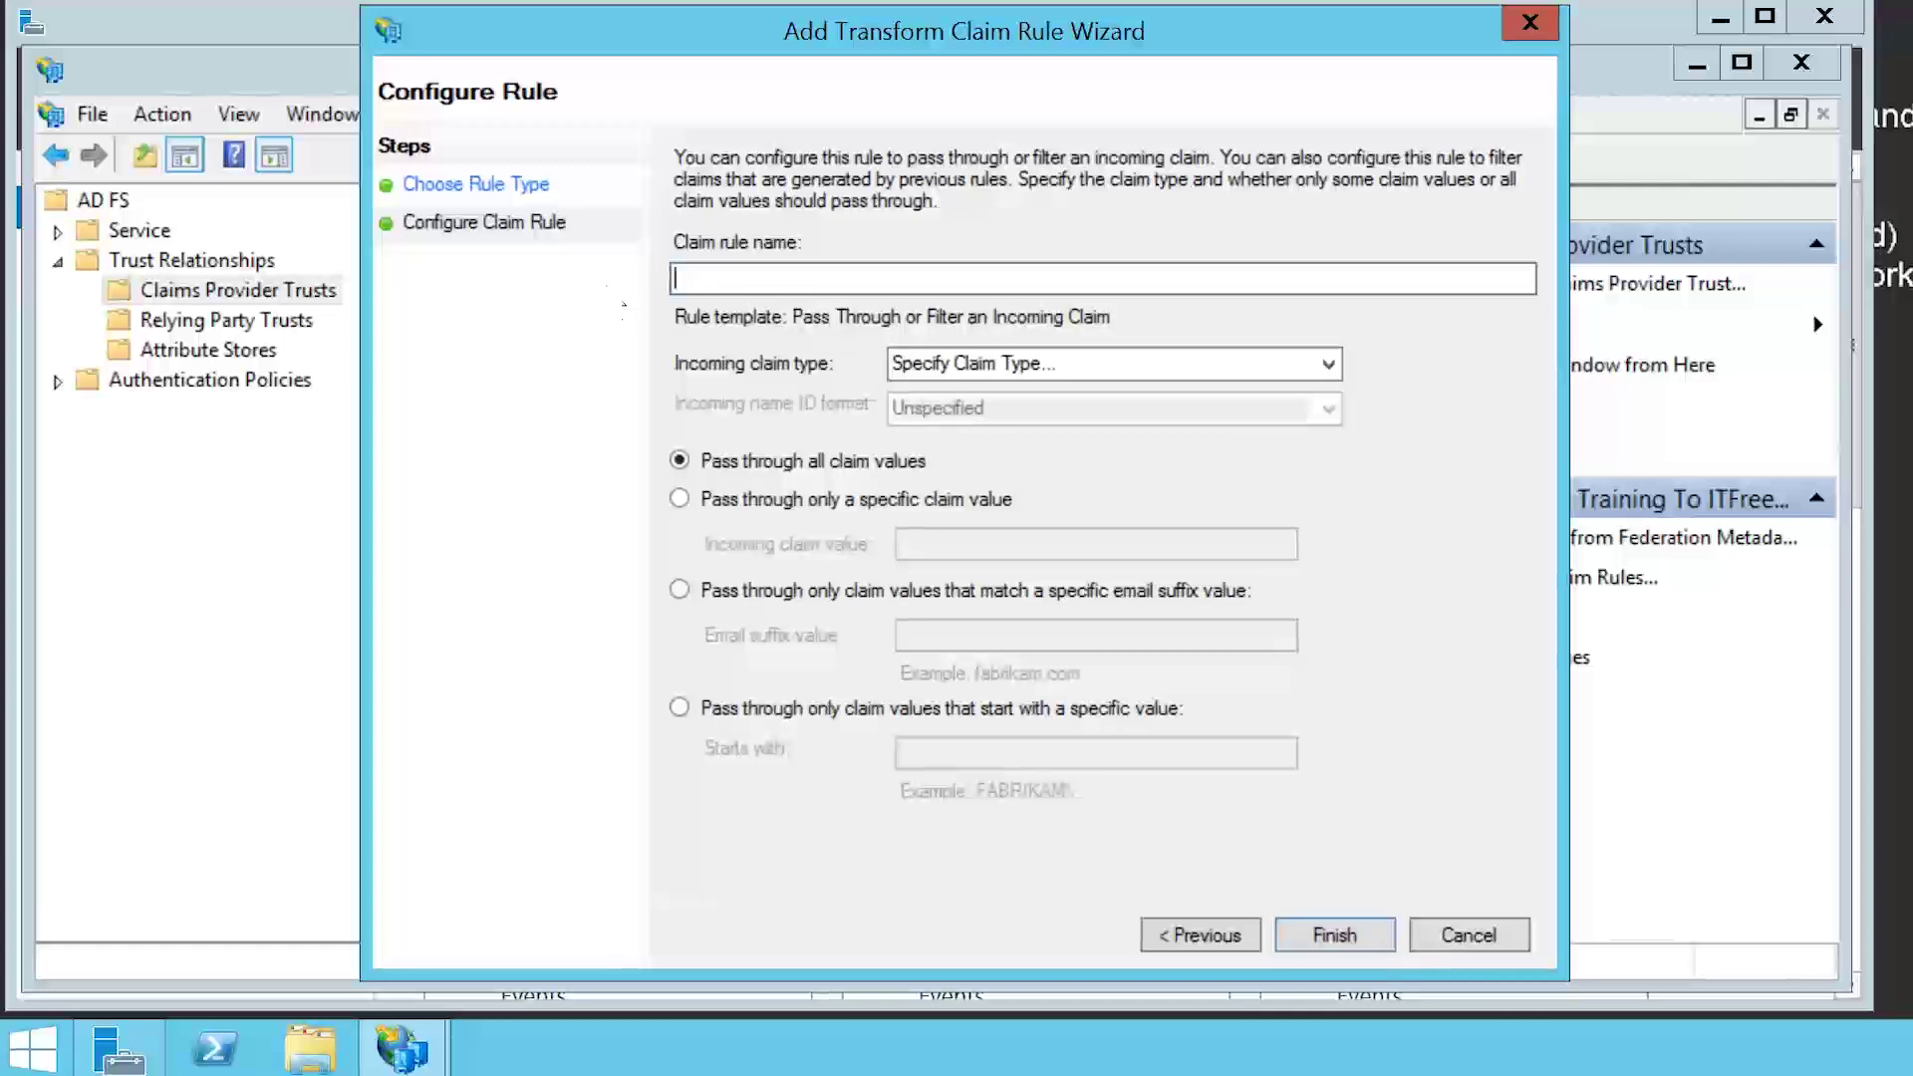
- Name the claim rule "Web Application group from ITFreeTraining" and set its incoming claim type to Group
{"action": "type", "text": "Web Application group from ITFreeTraining"}
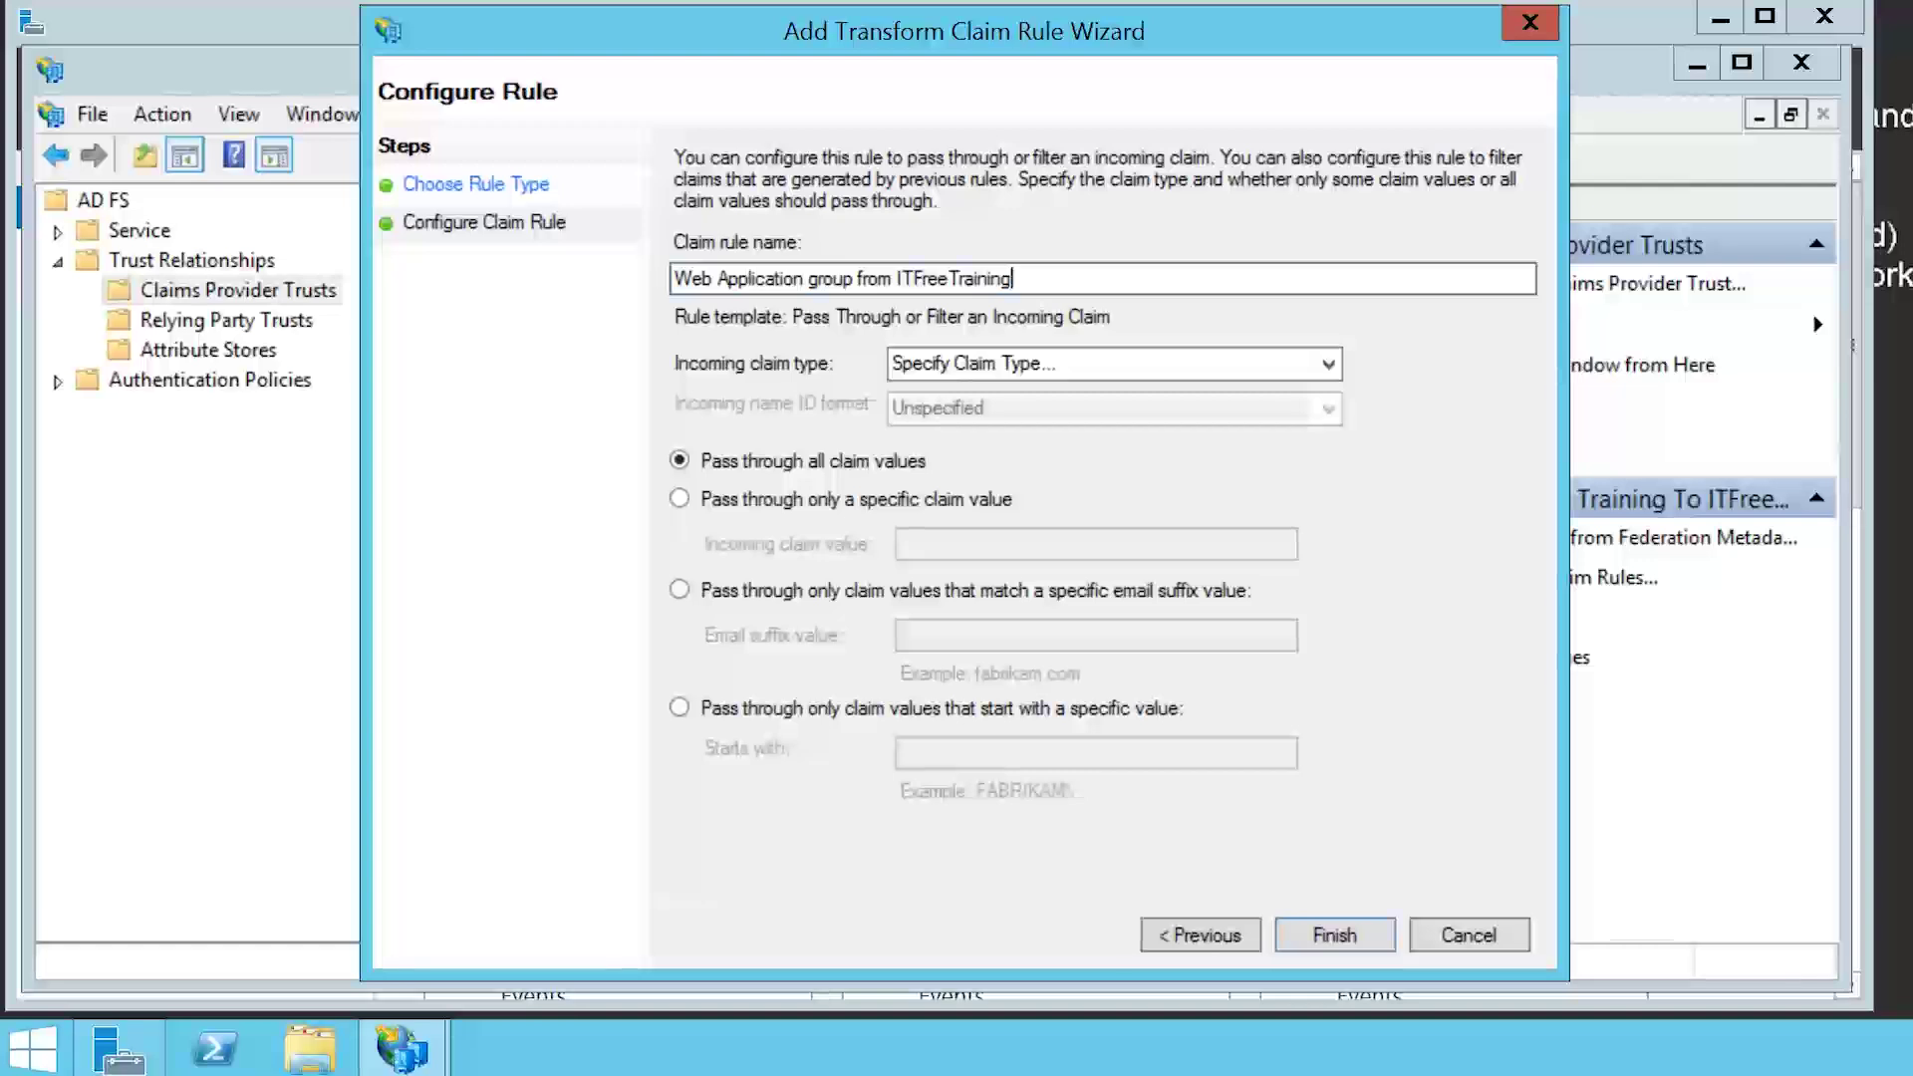
{"action": "left_click", "coordinate": [1046, 376]}
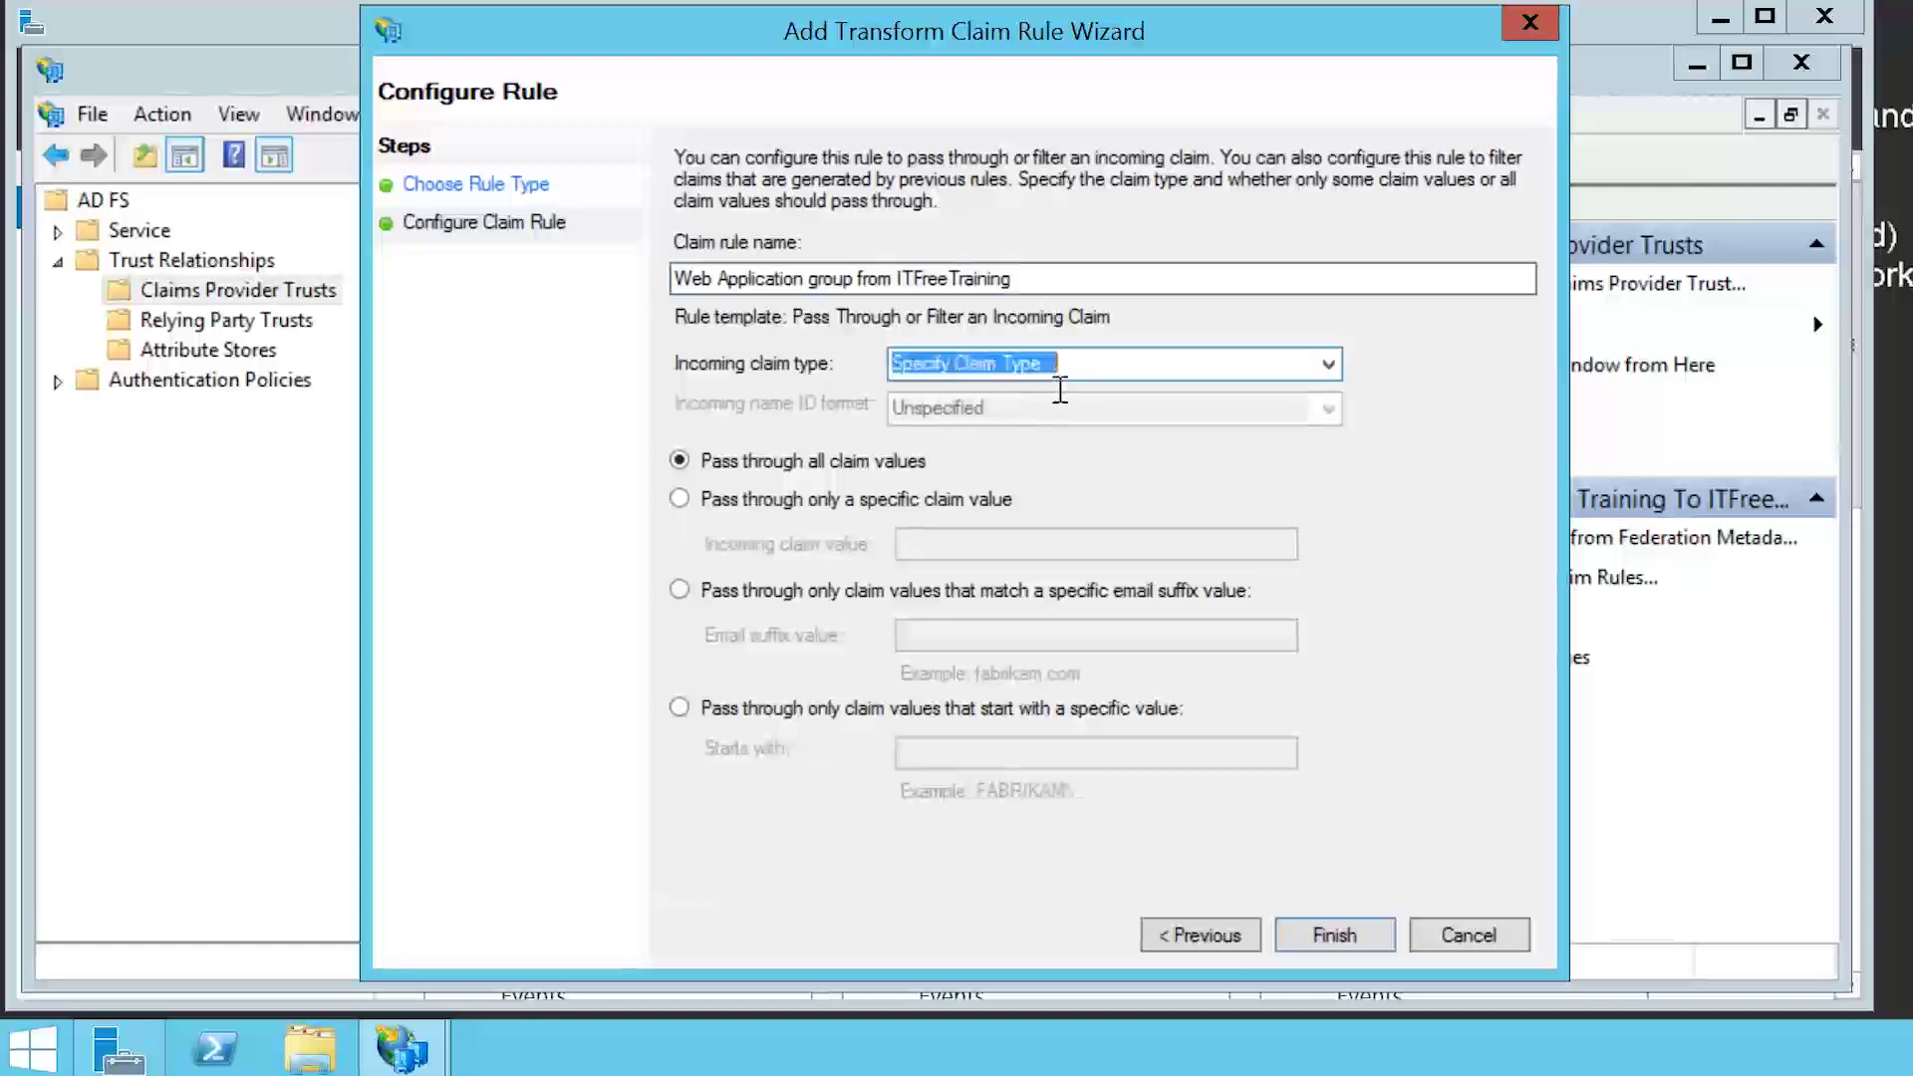
{"action": "left_click", "coordinate": [1328, 365]}
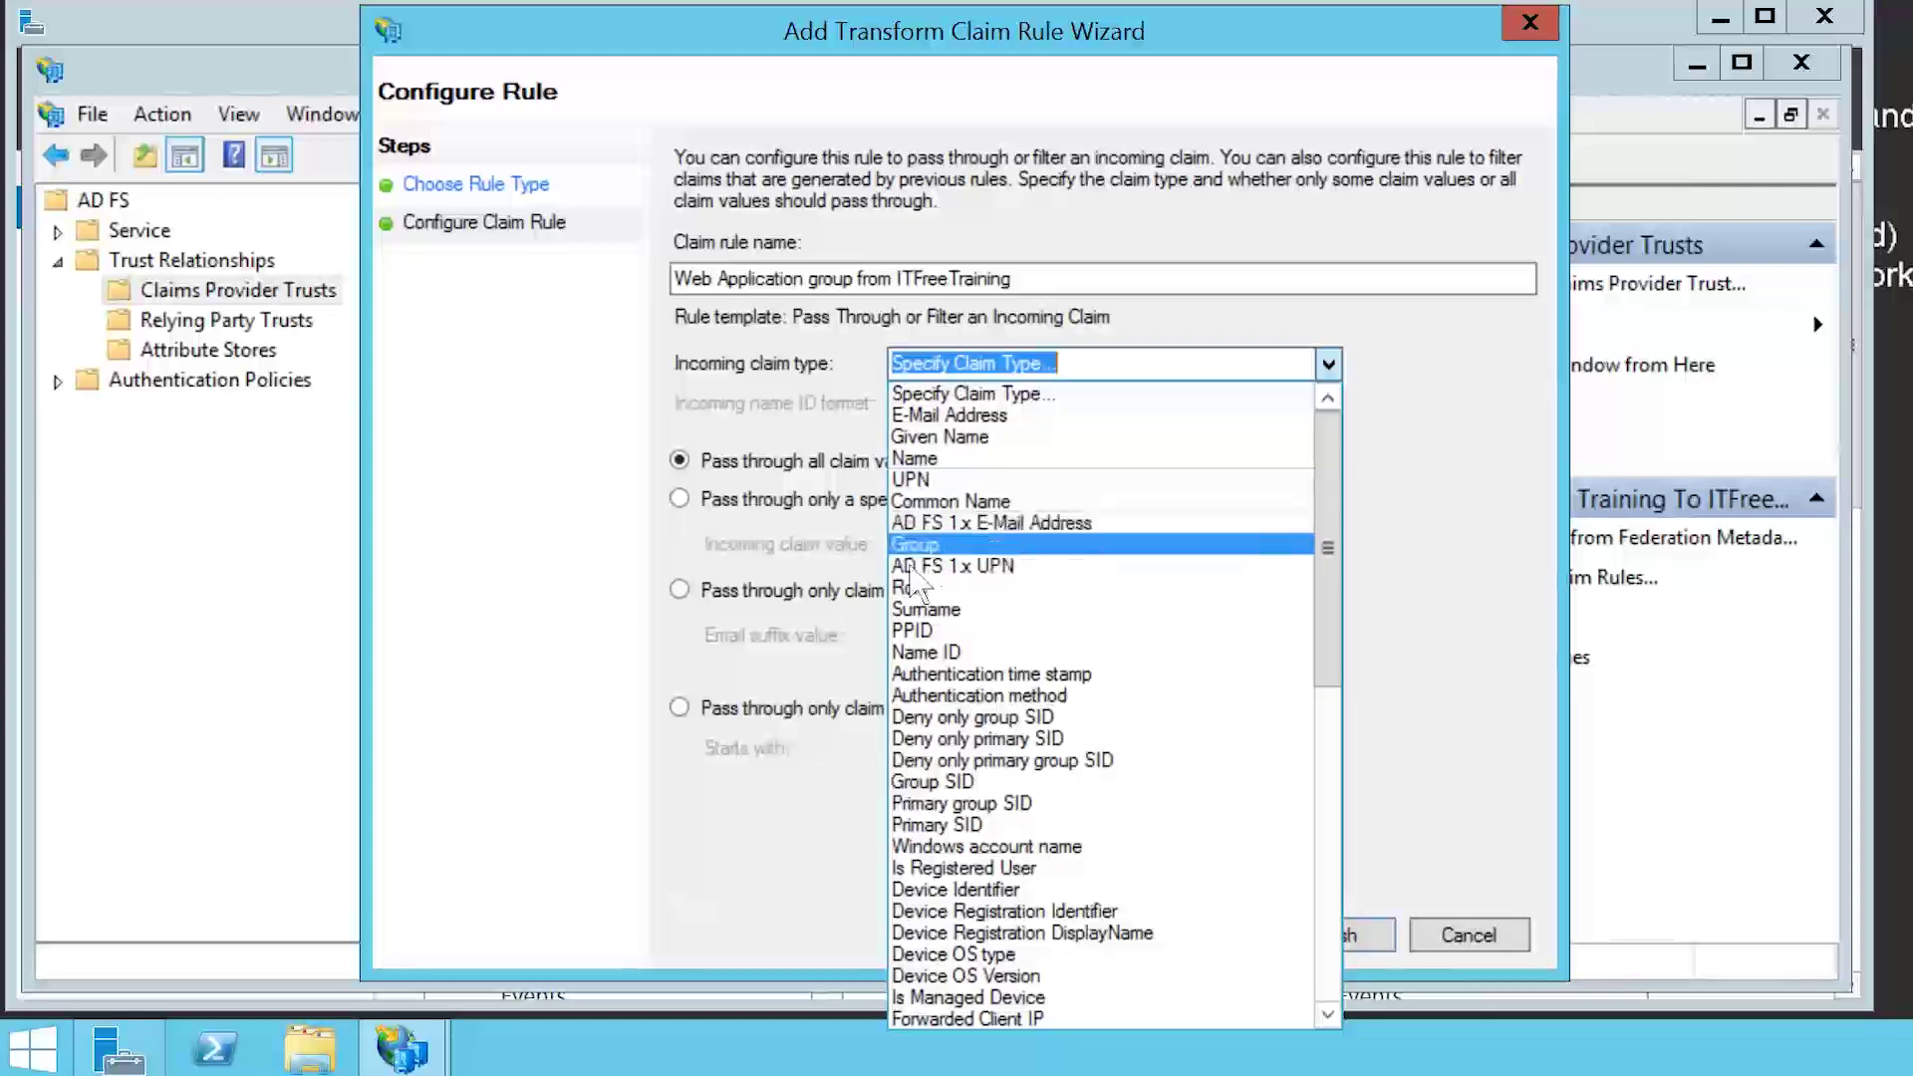
{"action": "left_click", "coordinate": [986, 544]}
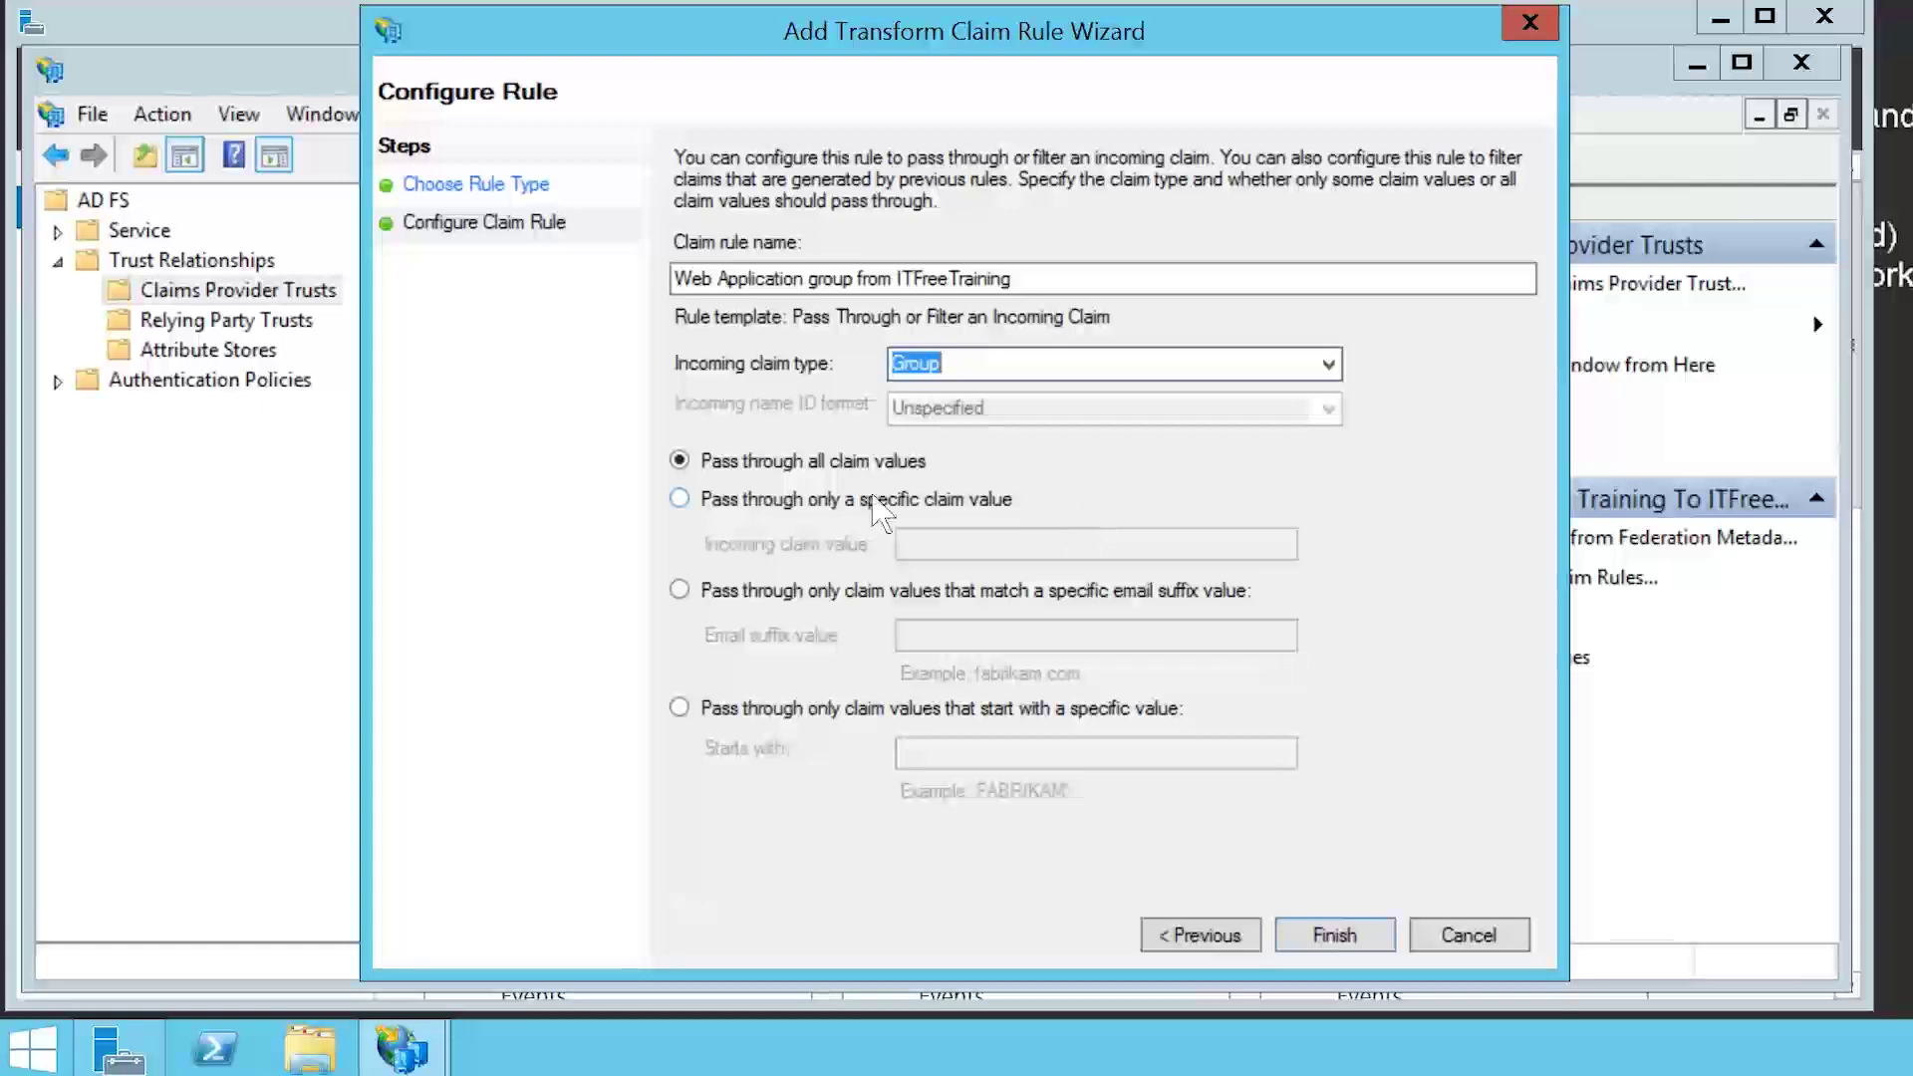
- Pass through only the specific claim value "Web Application", then finish the rule and save the trust's claim rules
{"action": "left_click", "coordinate": [700, 501]}
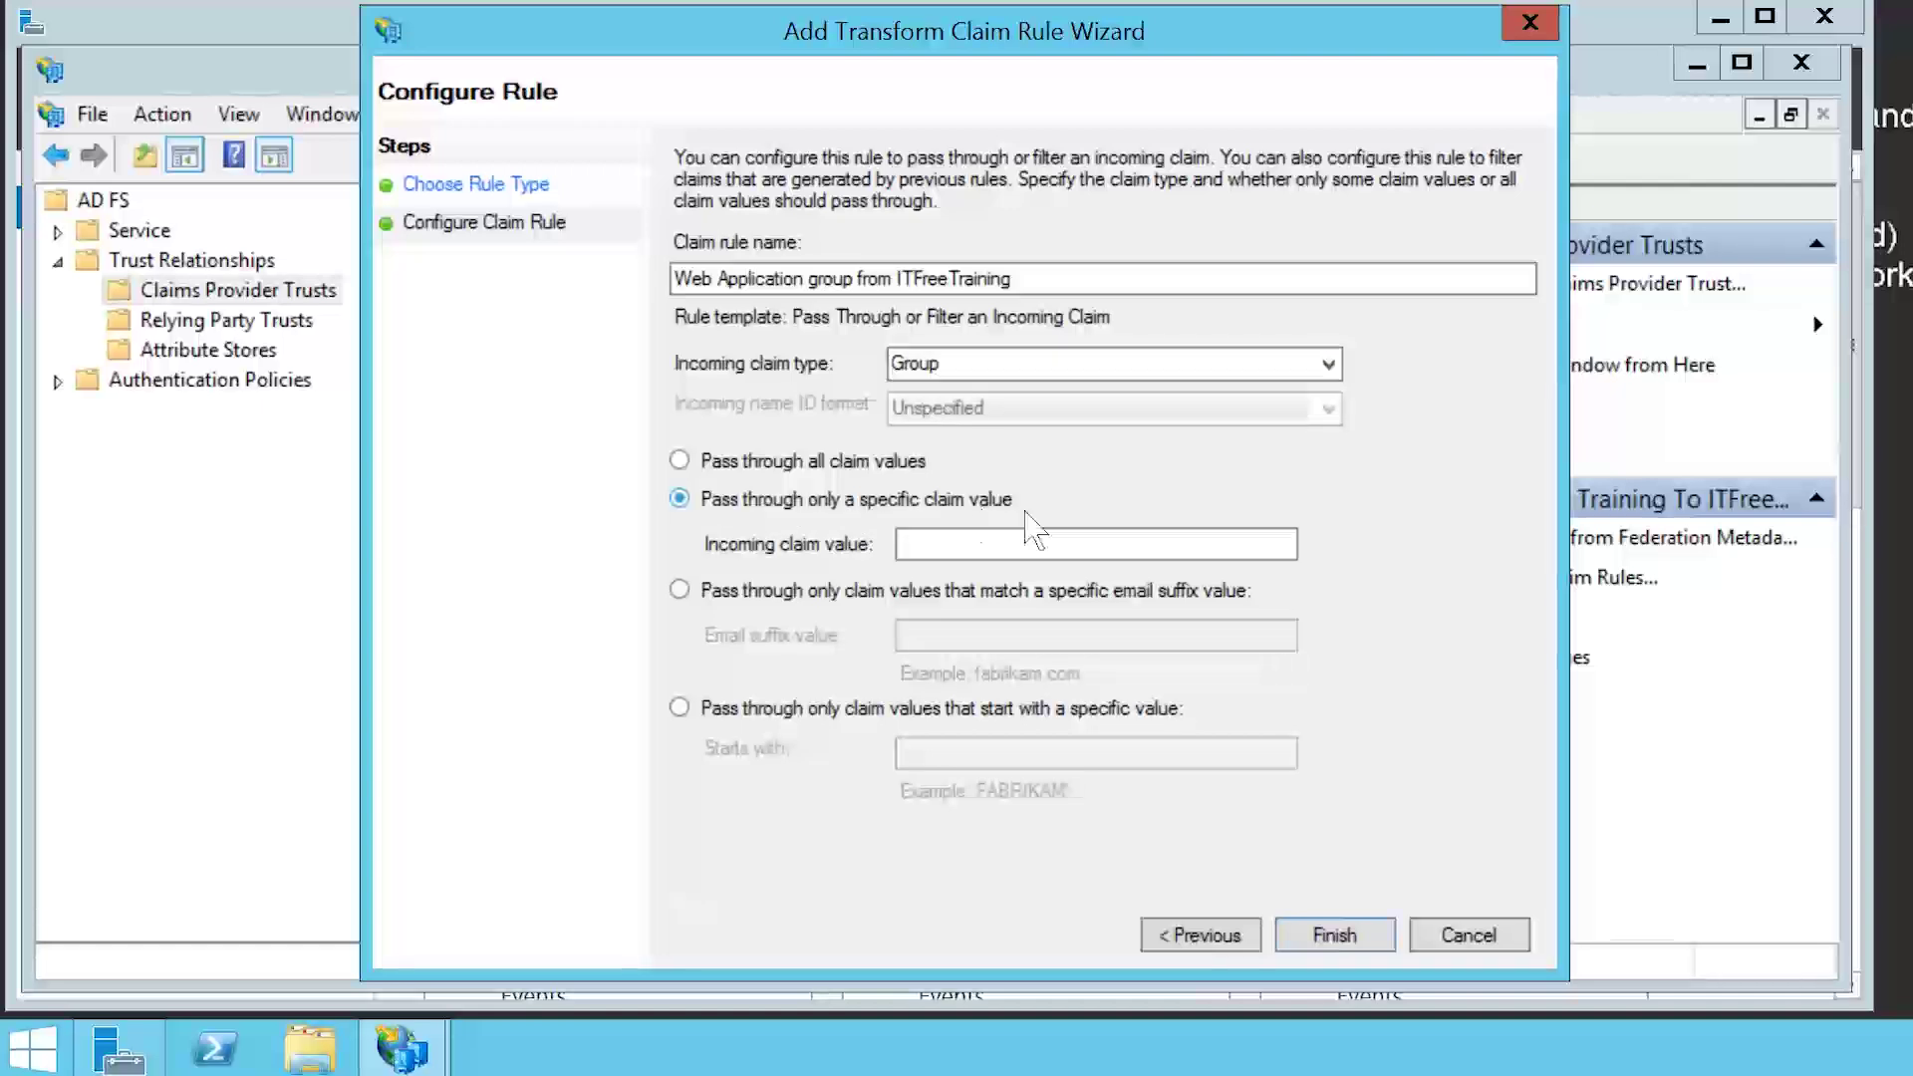
{"action": "left_click", "coordinate": [900, 544]}
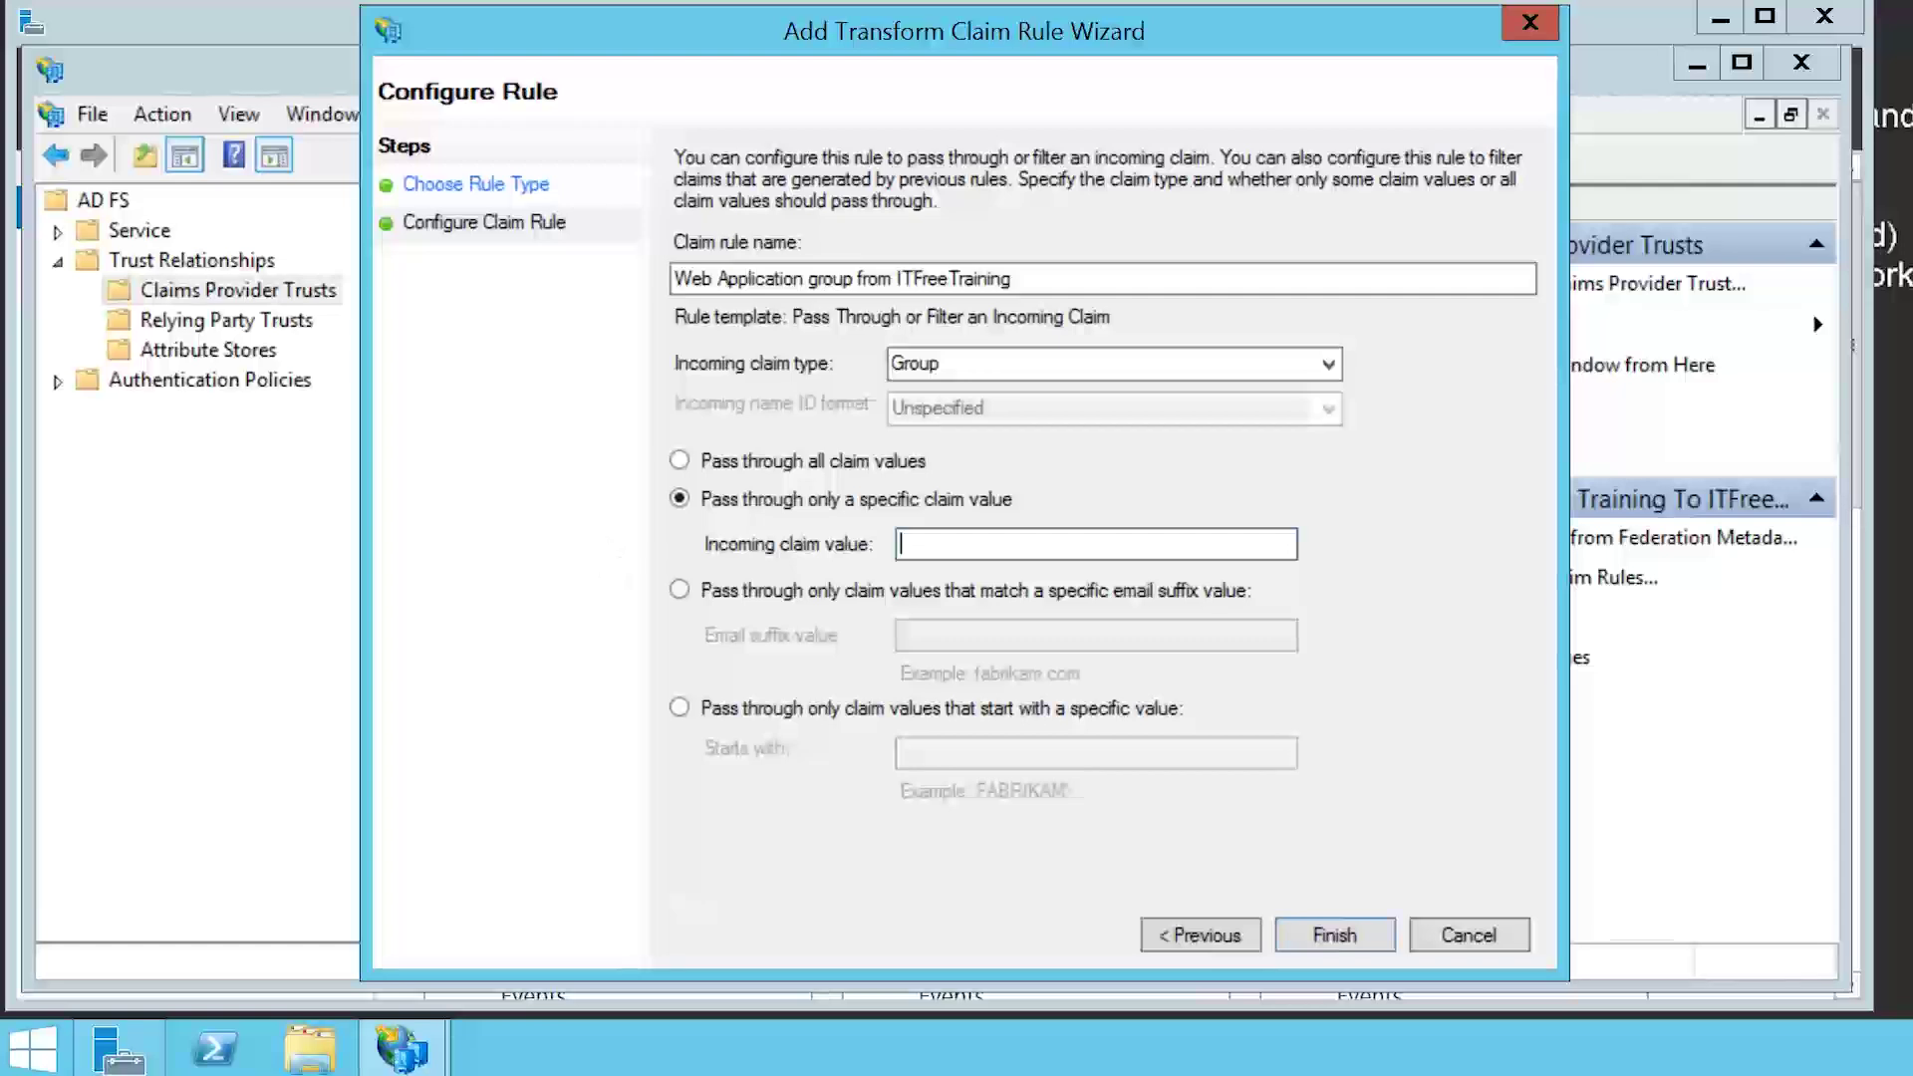
{"action": "type", "text": "Web Application"}
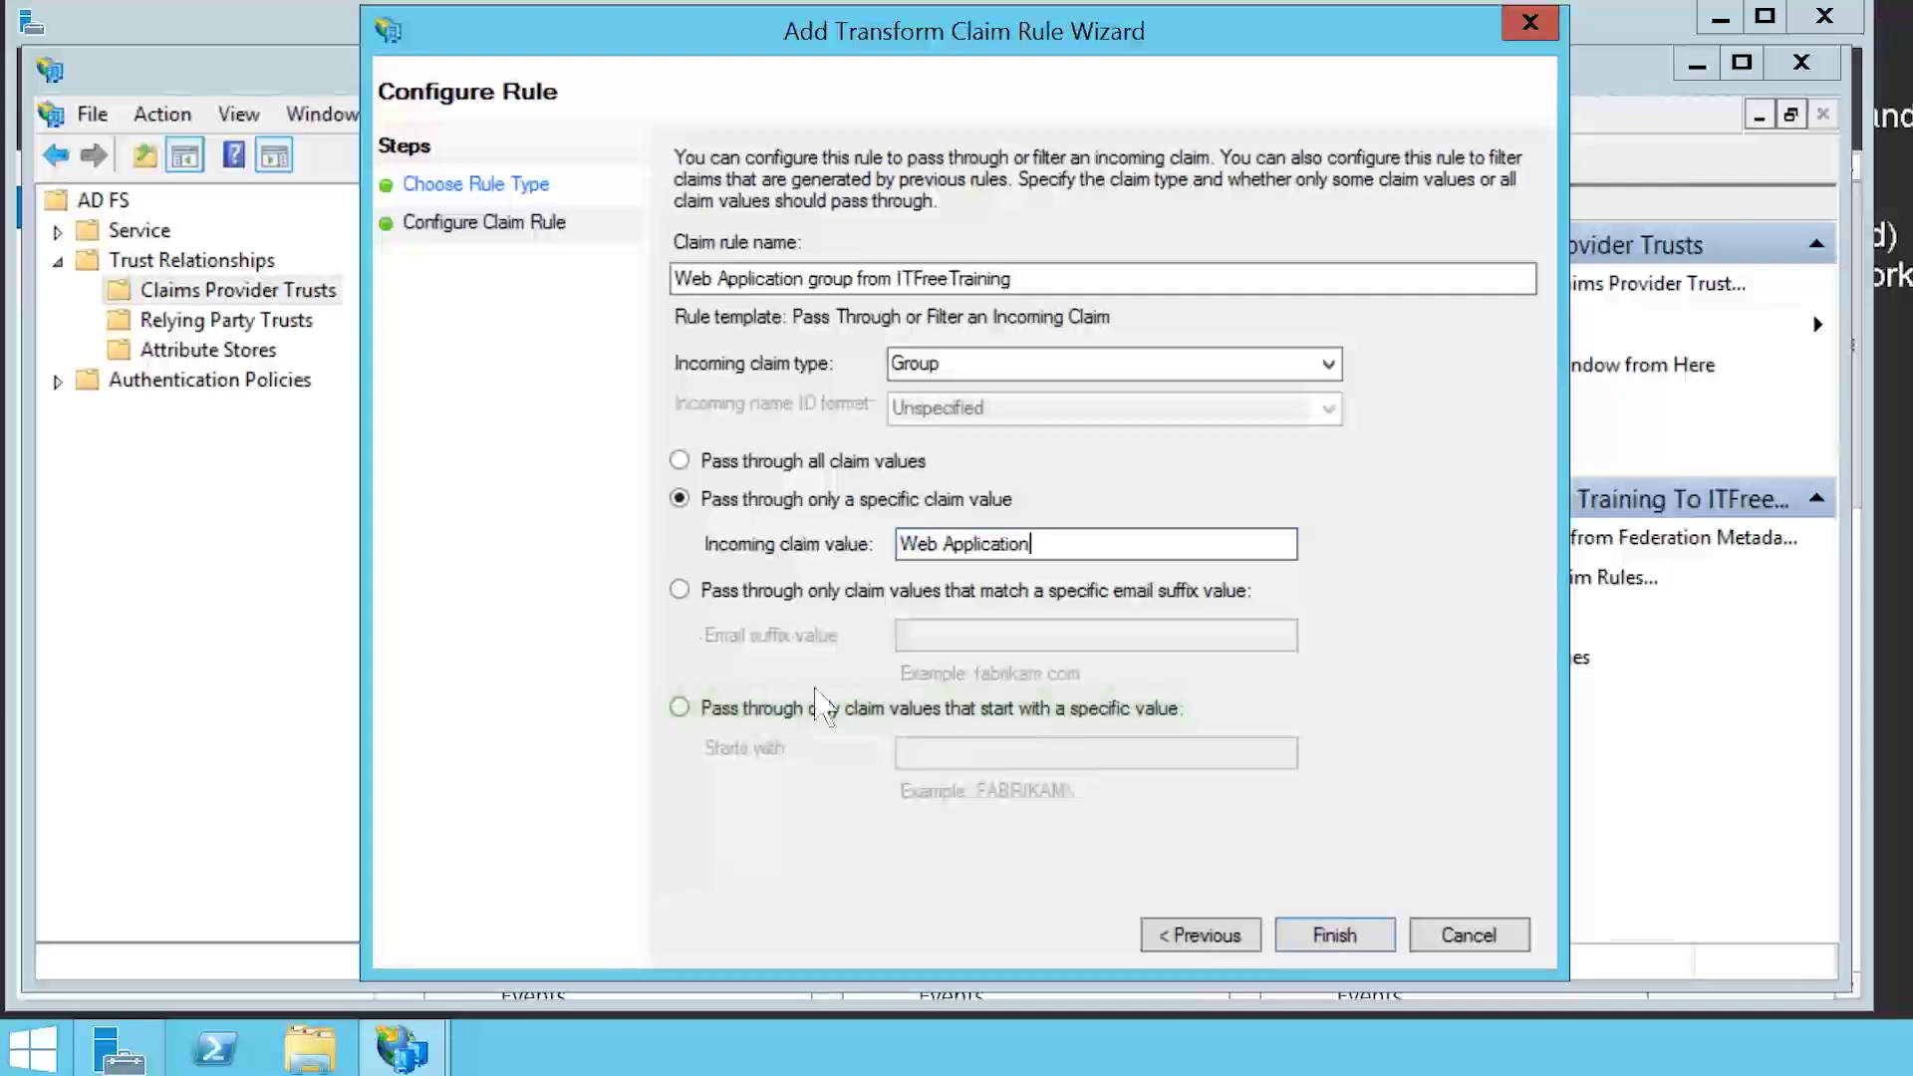
{"action": "left_click", "coordinate": [1389, 944]}
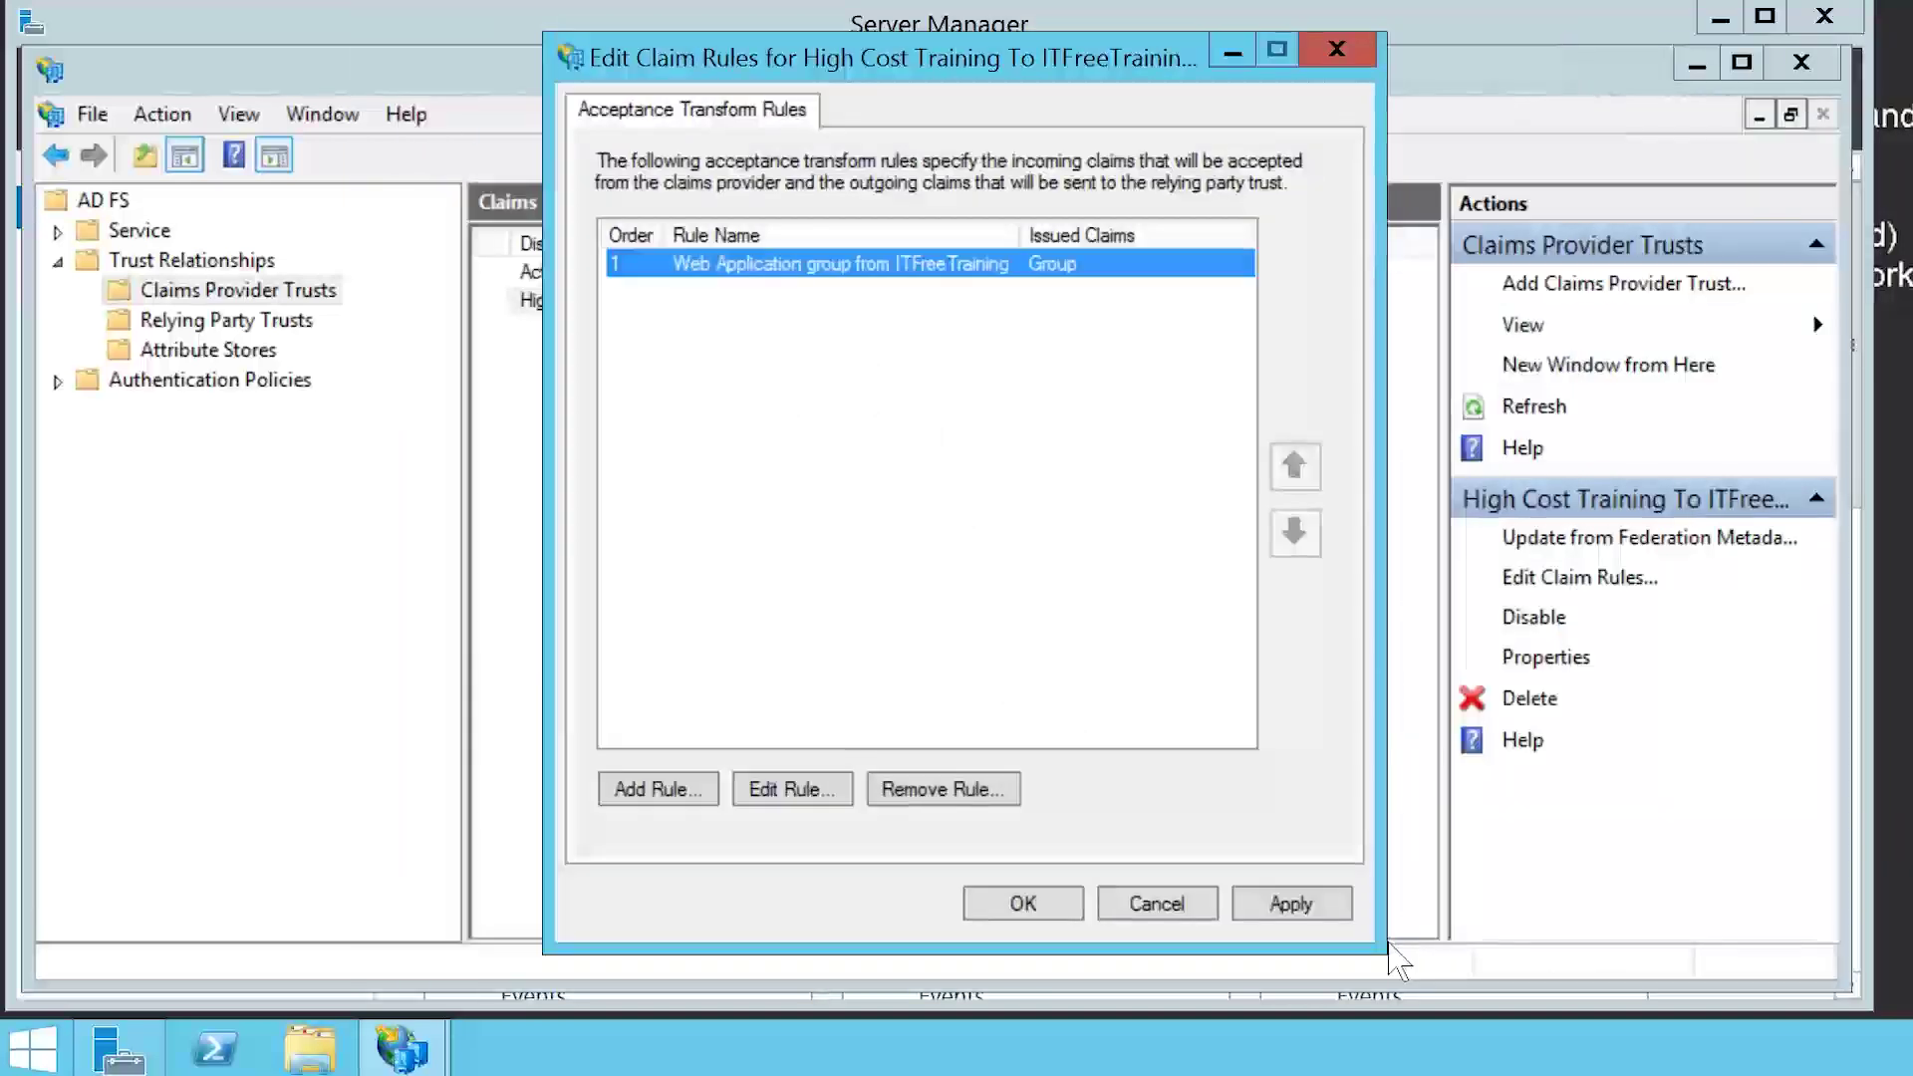
{"action": "left_click", "coordinate": [1072, 904]}
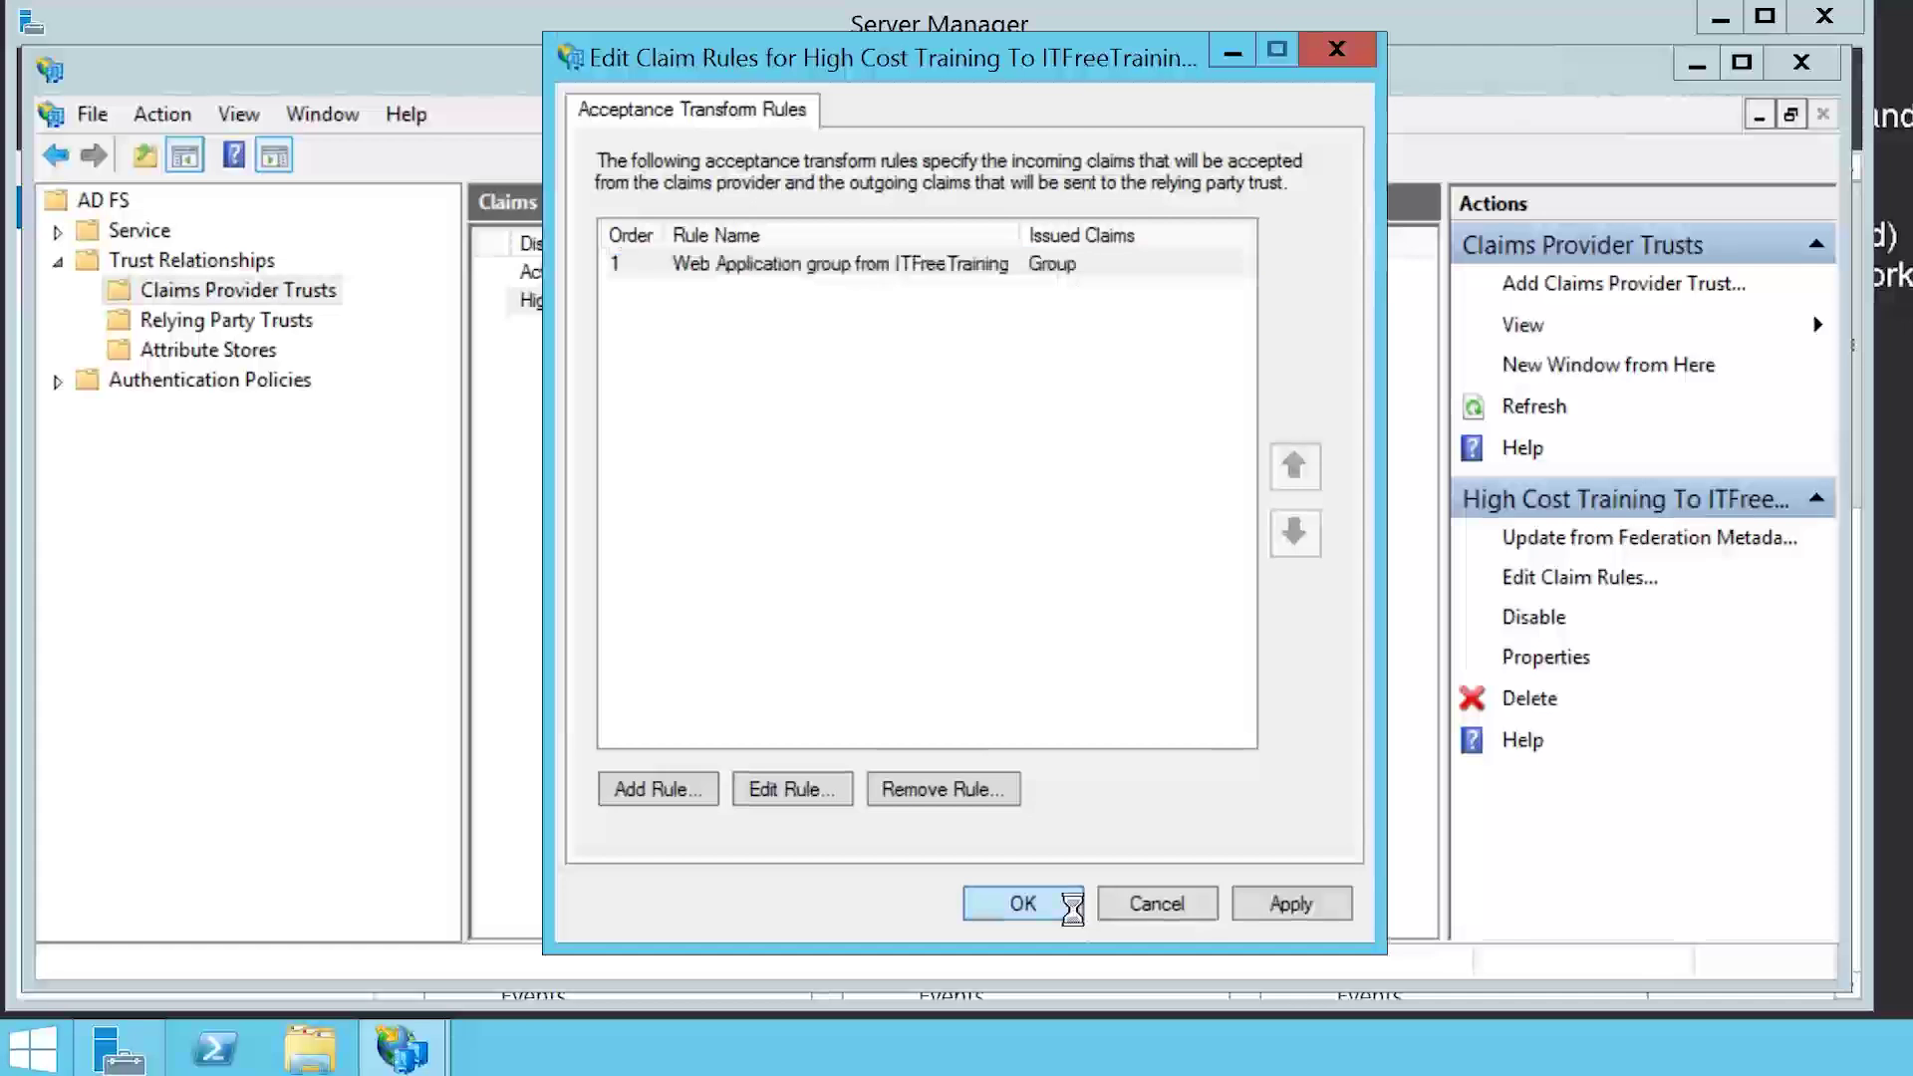
{"action": "left_click", "coordinate": [901, 615]}
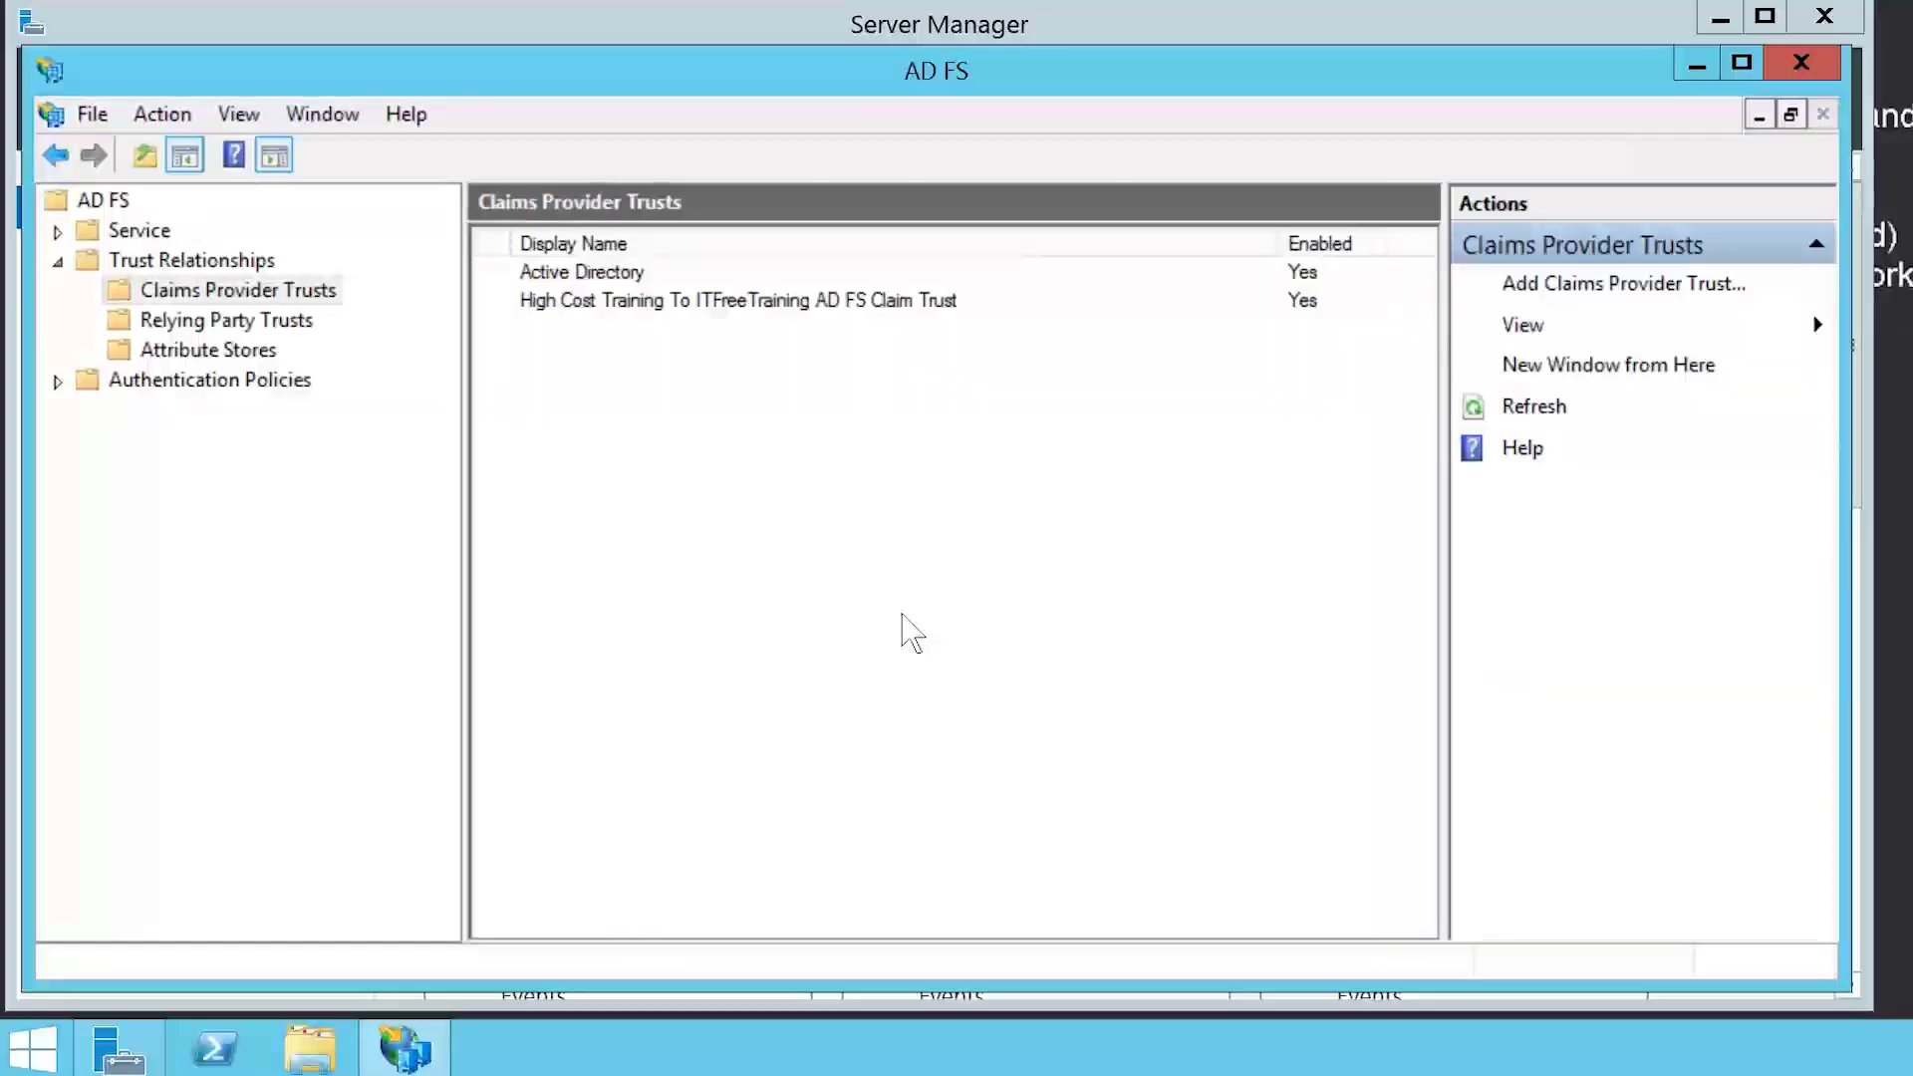